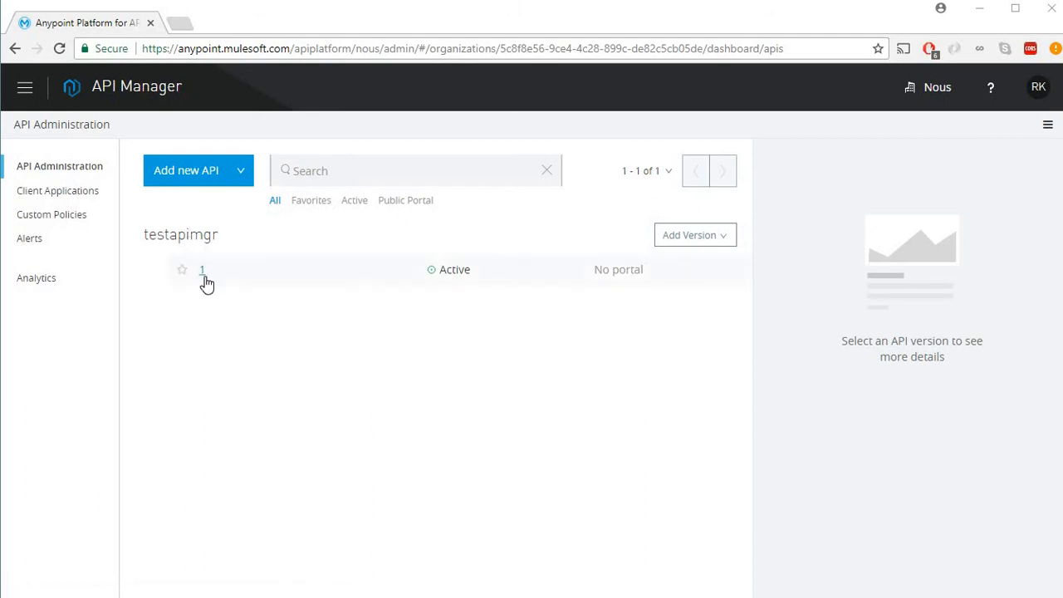
click(332, 364)
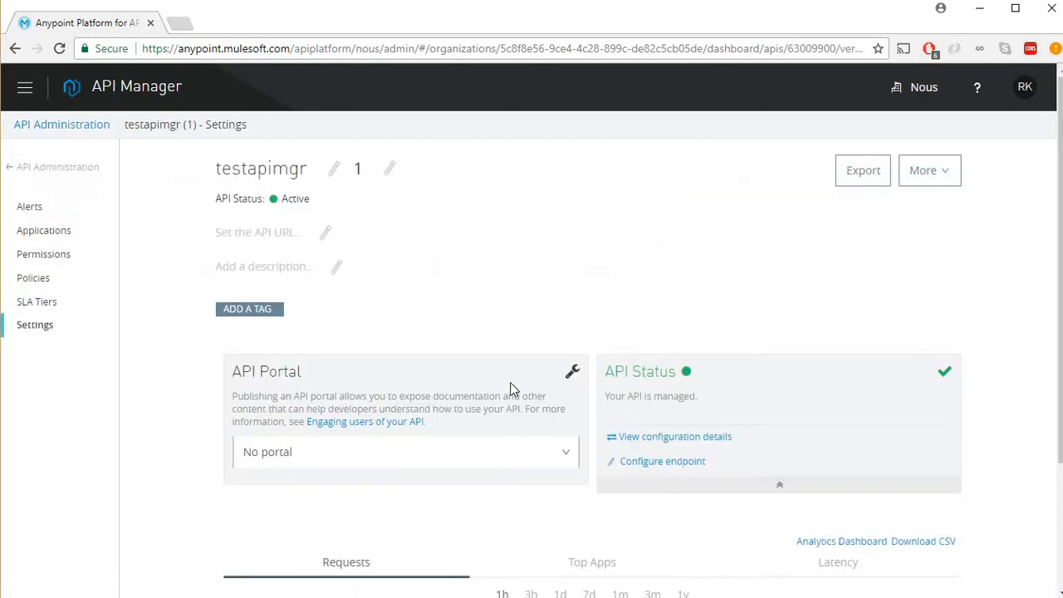
click(686, 464)
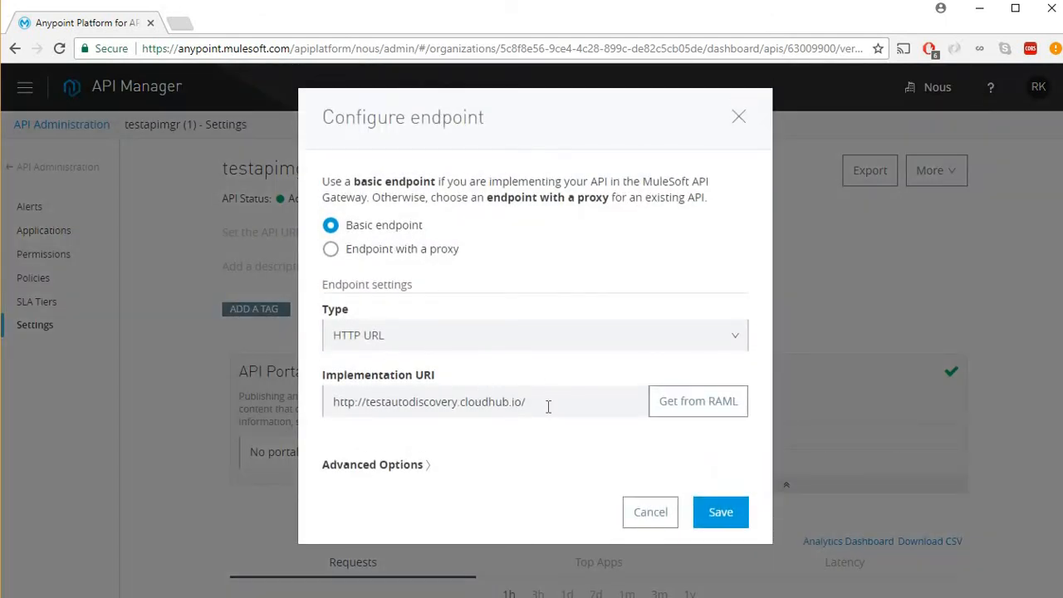
drag(548, 406, 337, 427)
key(ctrl+c)
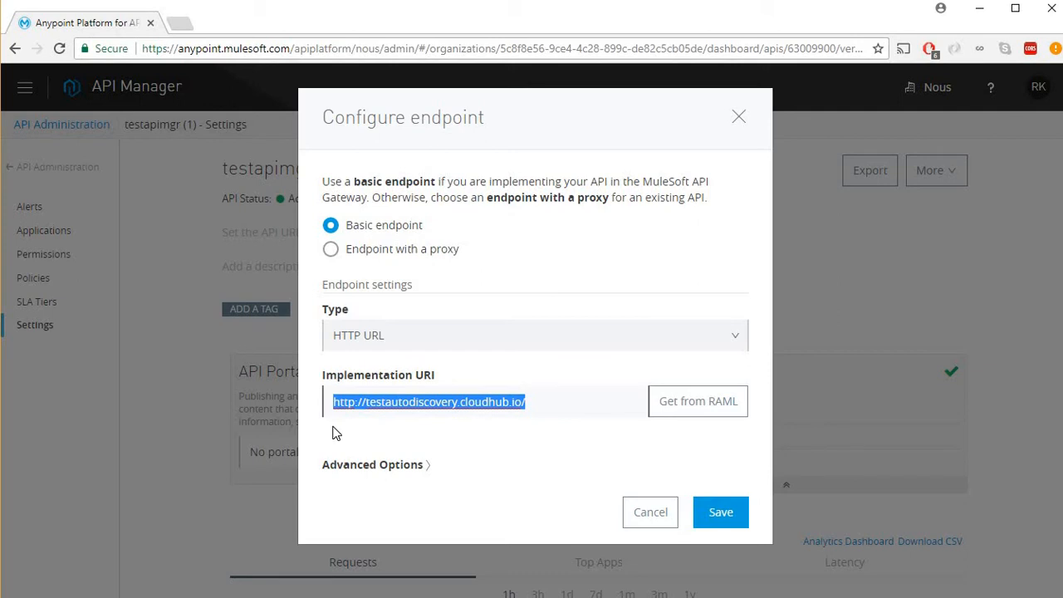
click(657, 509)
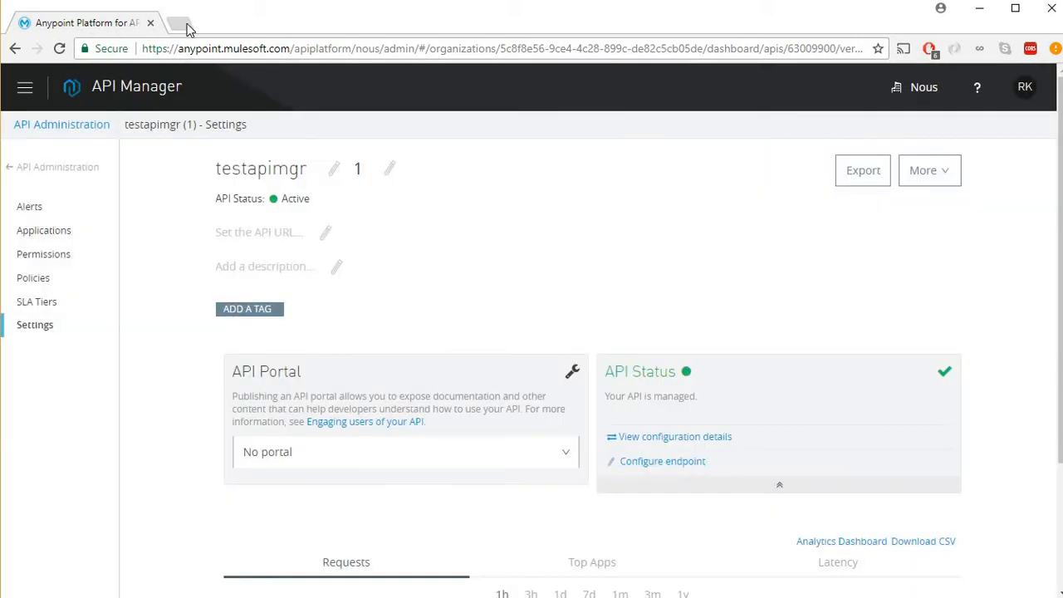
Load the copied endpoint URL in a new Chrome tab, confirm 'Success!!!', then return to API Manager.
click(181, 24)
key(ctrl+v)
key(Return)
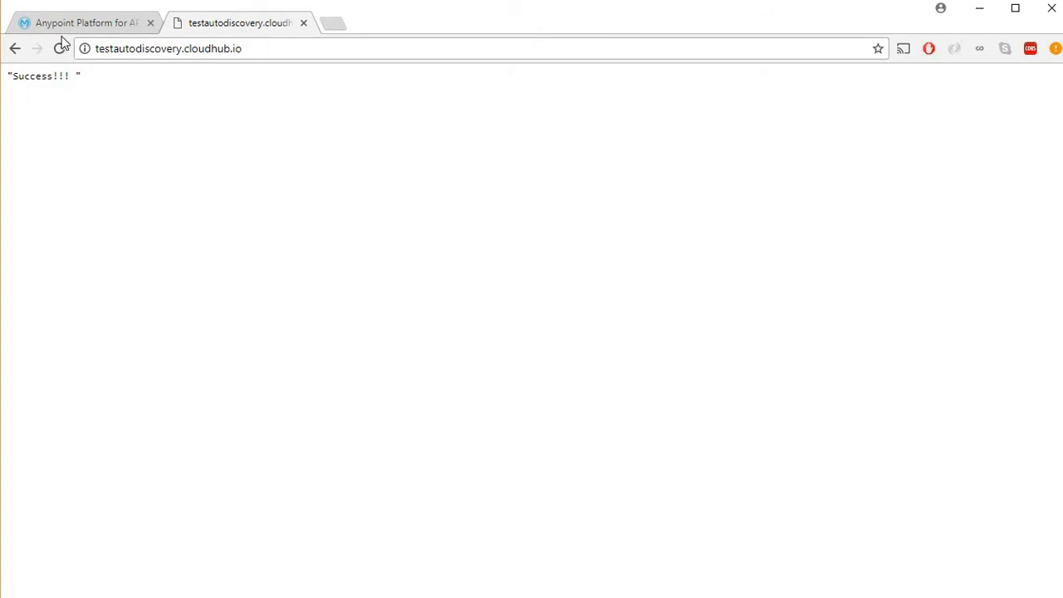
click(104, 28)
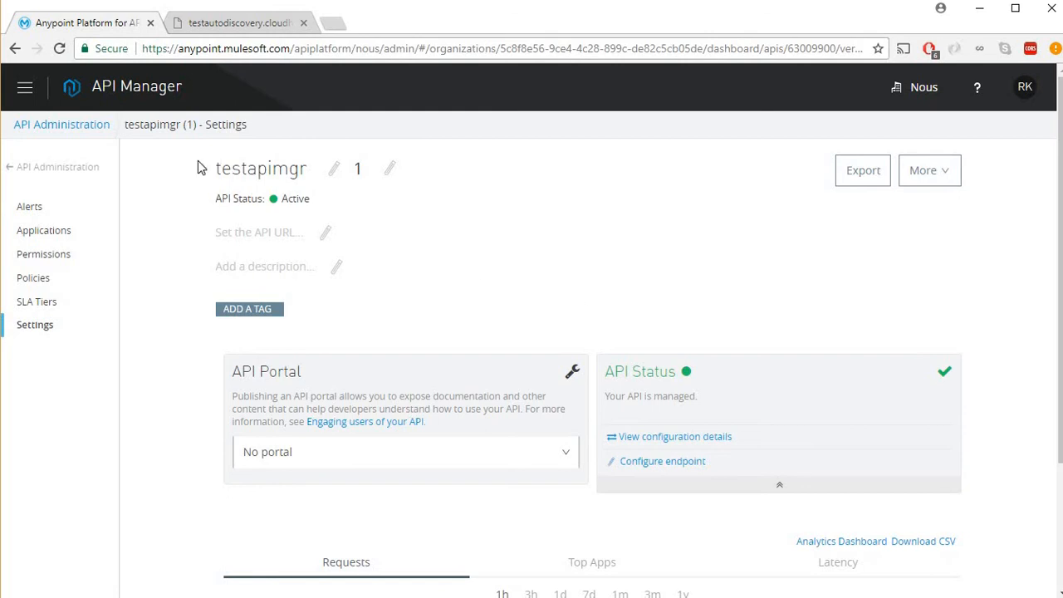
Choose Client ID enforcement as a new policy for testapimgr and proceed to configure it.
click(37, 286)
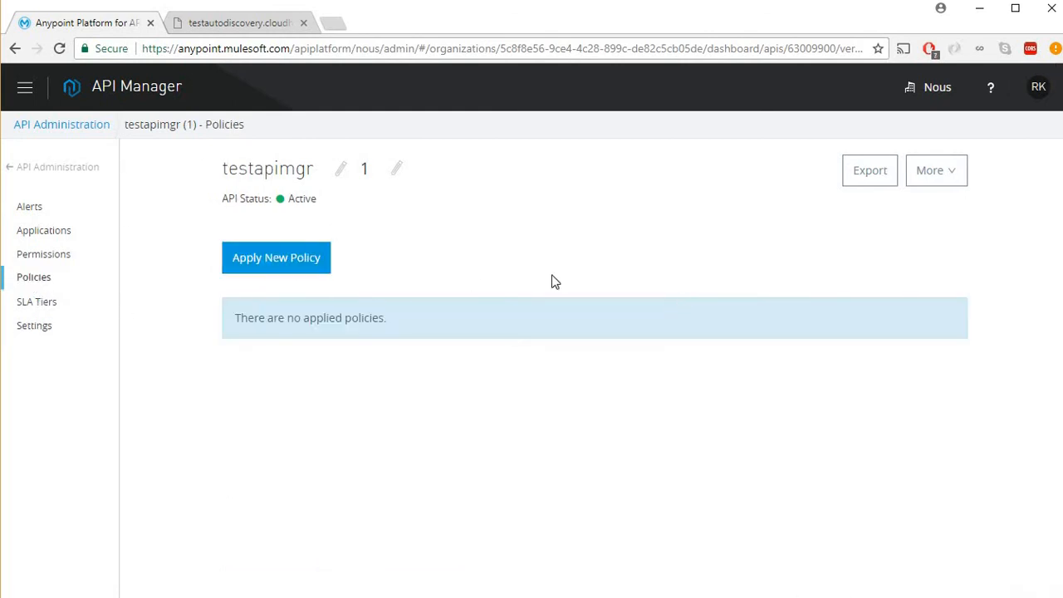
click(284, 274)
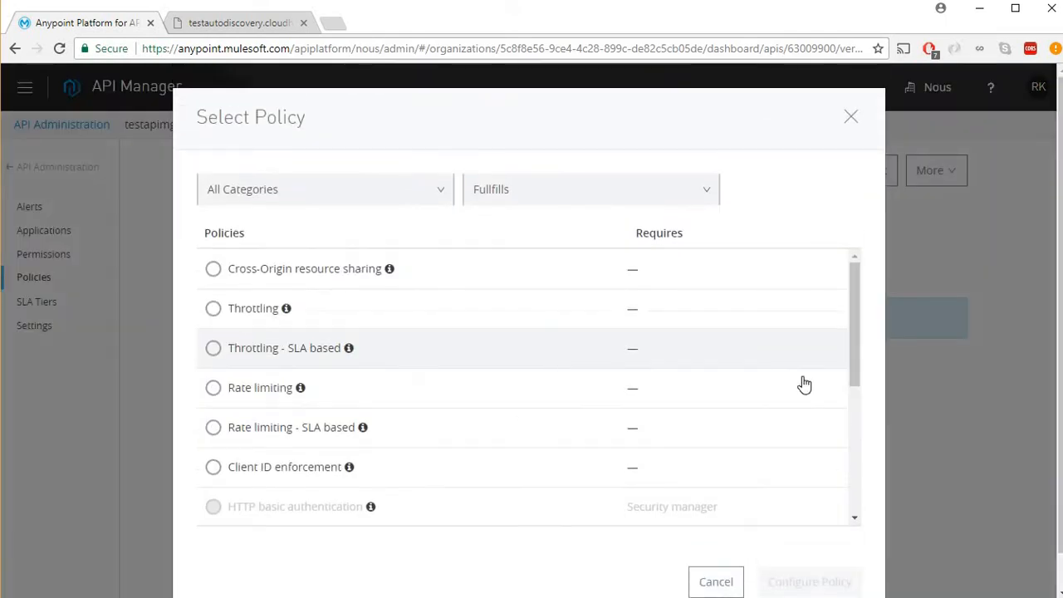
click(298, 477)
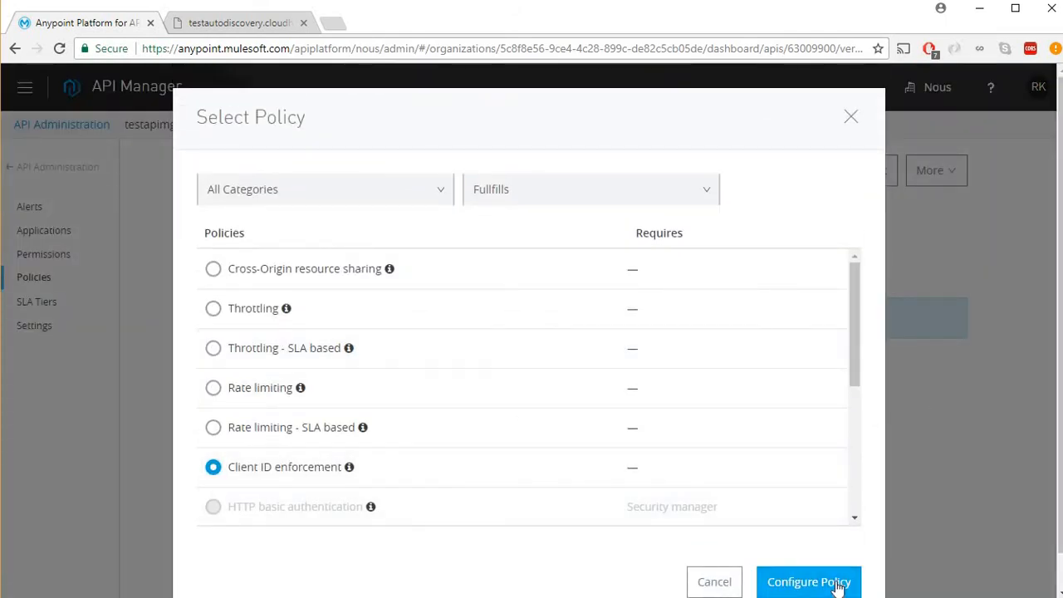
click(836, 582)
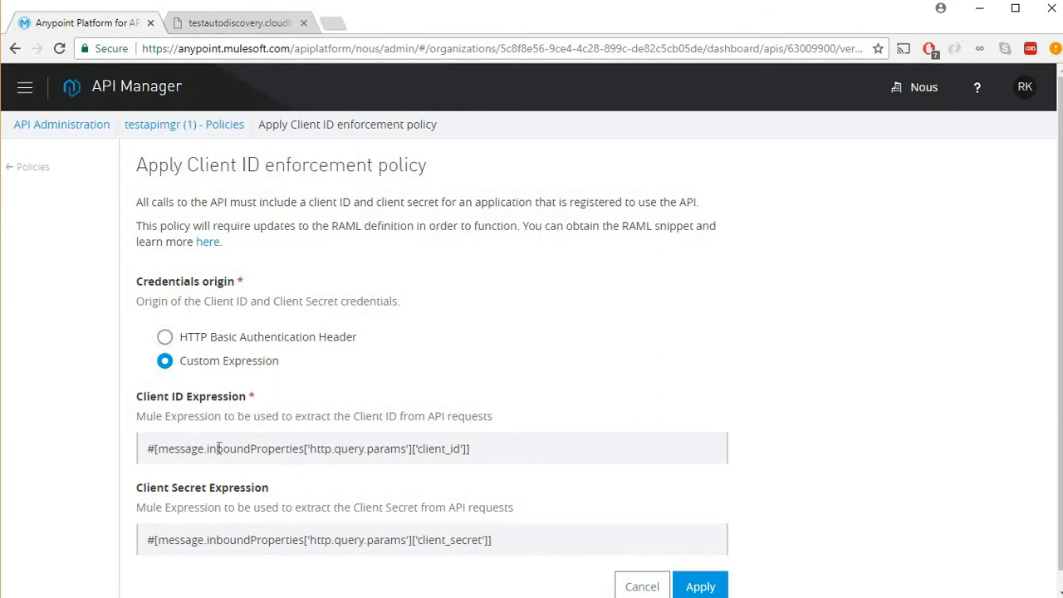
Apply Client ID enforcement with the default query-parameter client ID and client secret expressions.
drag(464, 449, 297, 456)
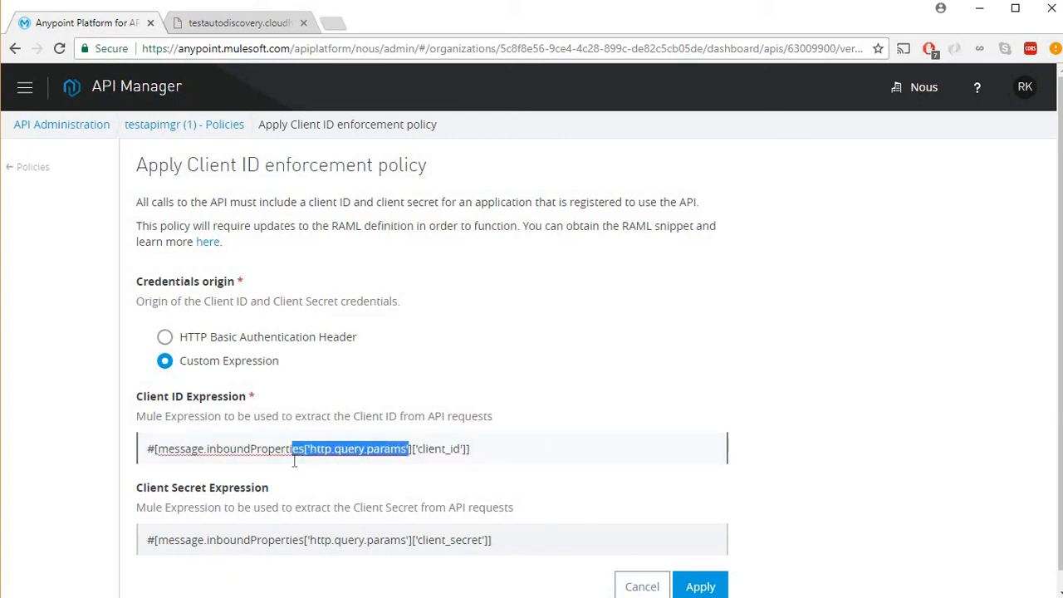
click(497, 540)
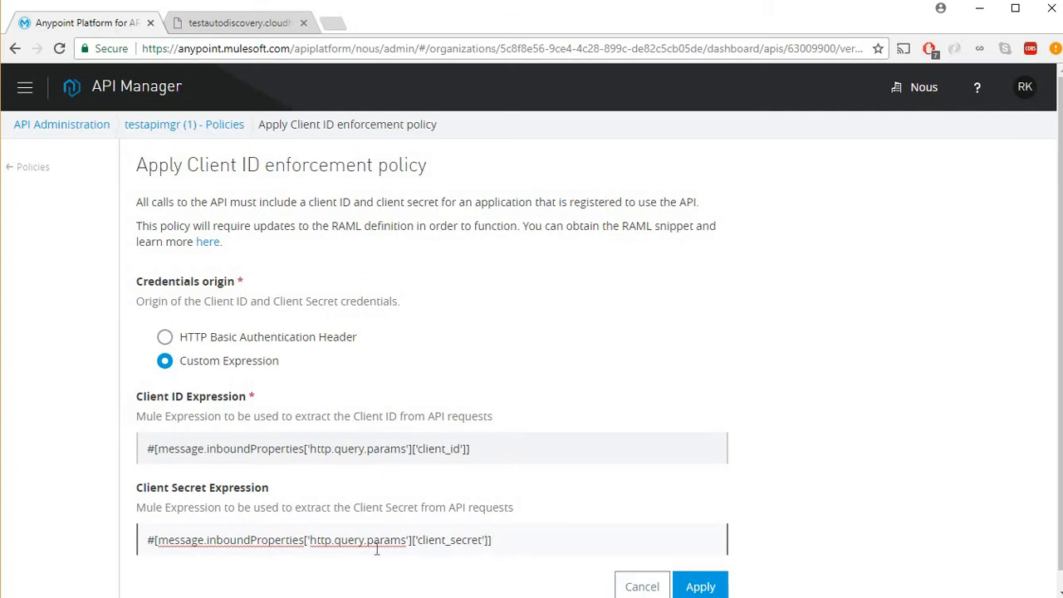
click(705, 584)
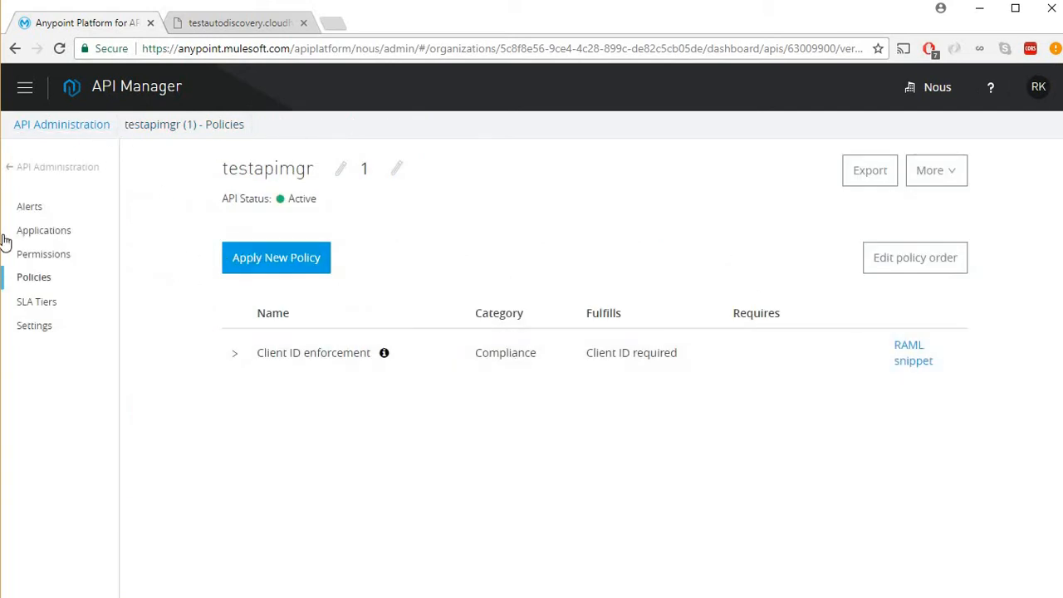
Reload the endpoint tab to confirm 'missing_client: client_id is missing', then return to API Manager.
click(74, 126)
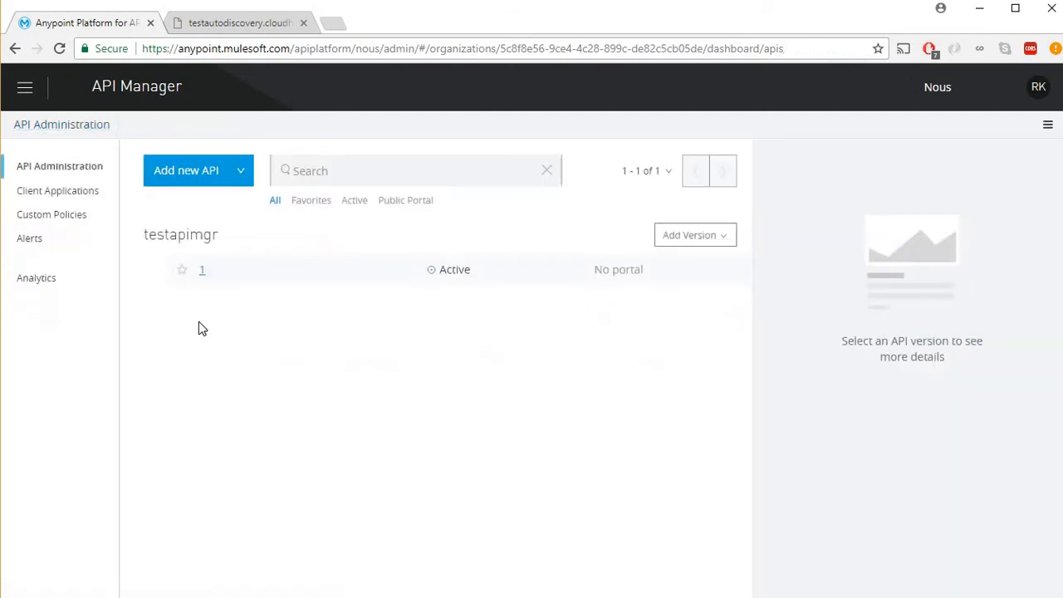
key(ctrl+Tab)
key(F5)
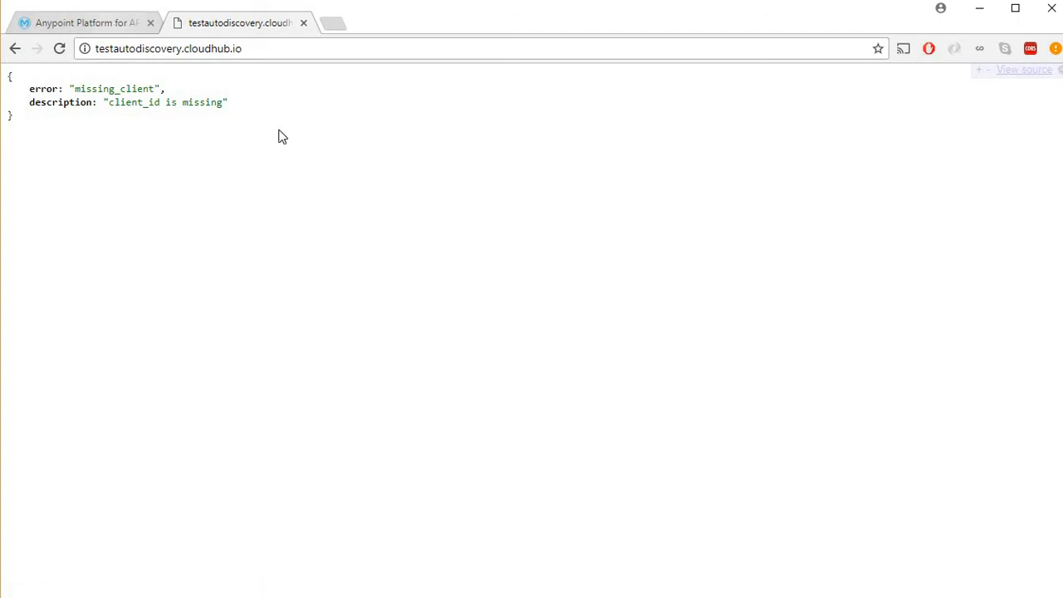
click(131, 26)
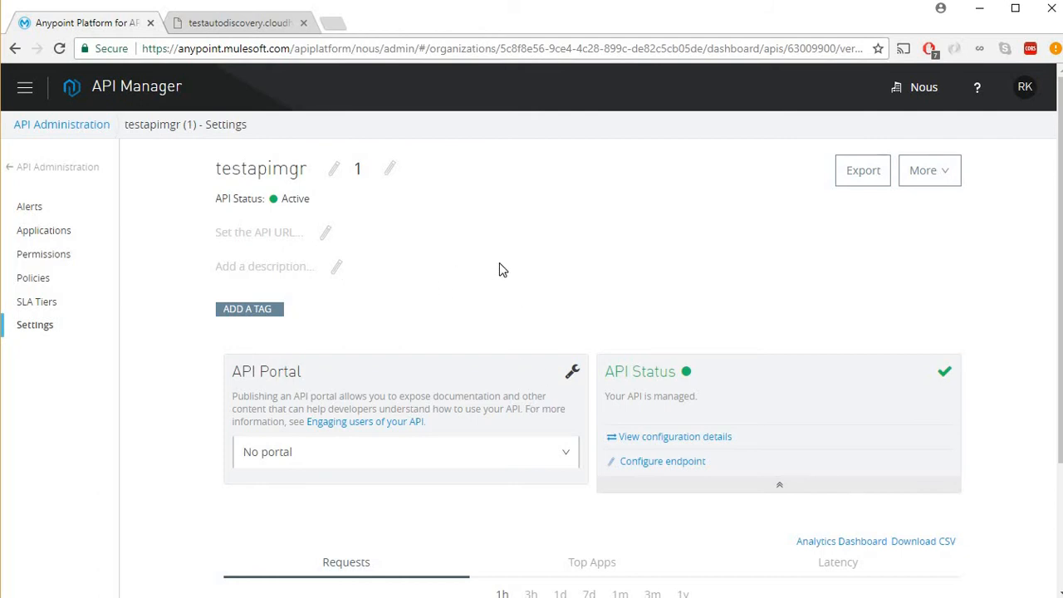
Create a new portal for testapimgr and add a markdown text block to its Home page.
click(560, 457)
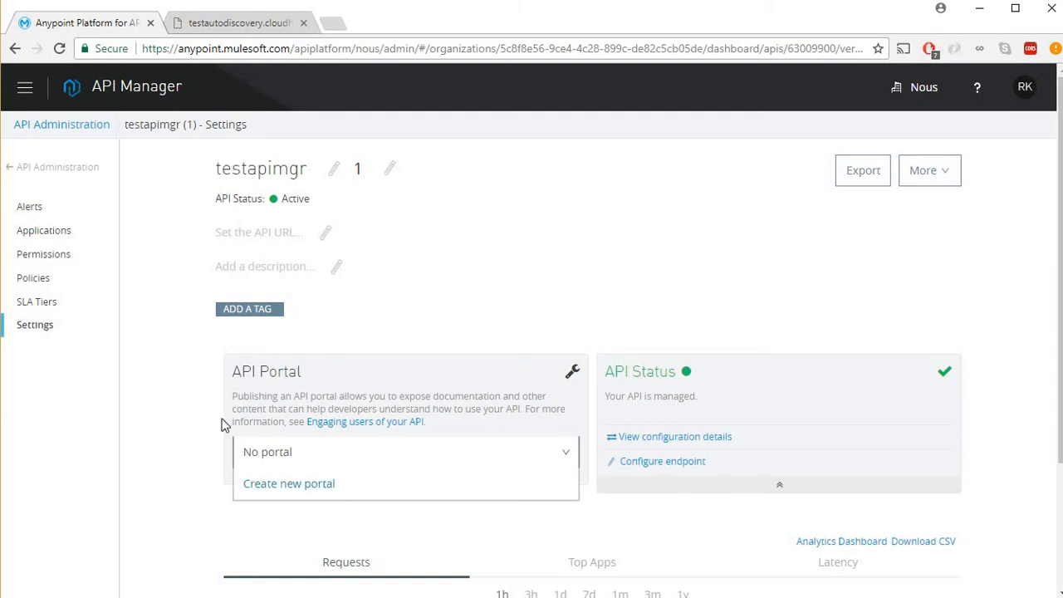
click(305, 490)
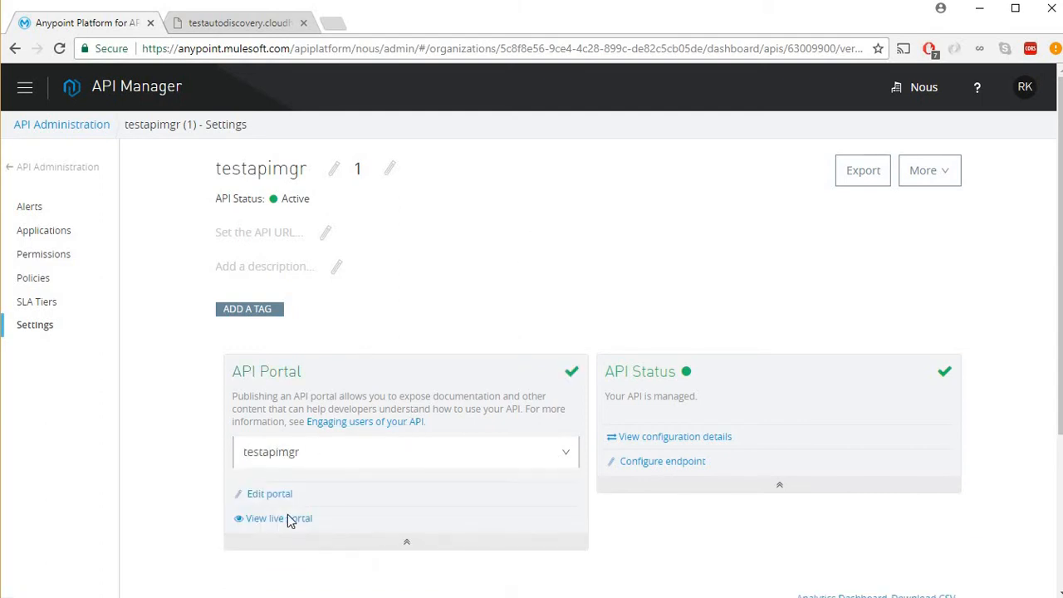
click(271, 494)
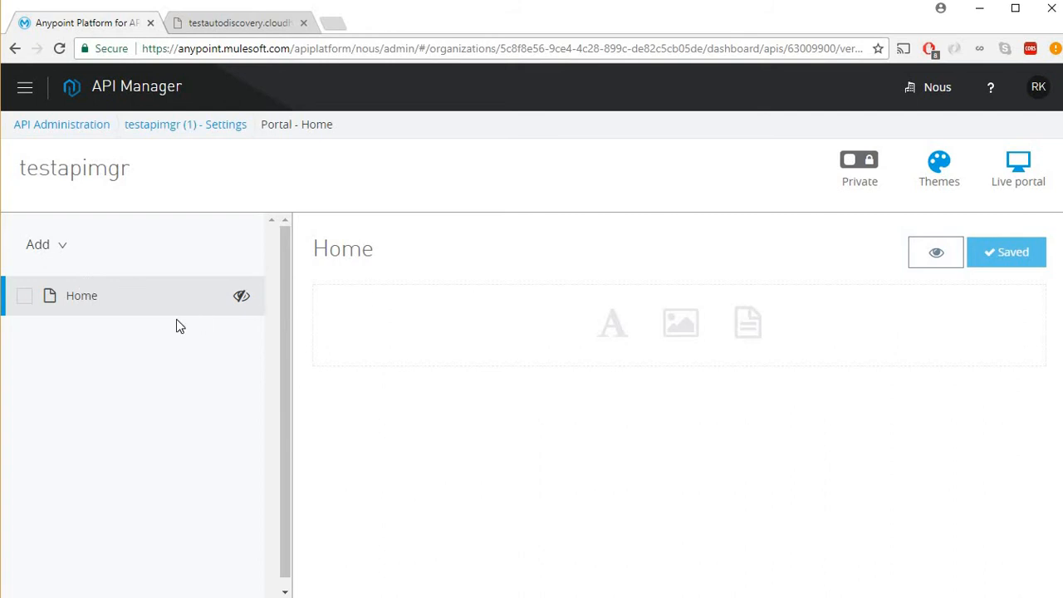
click(609, 328)
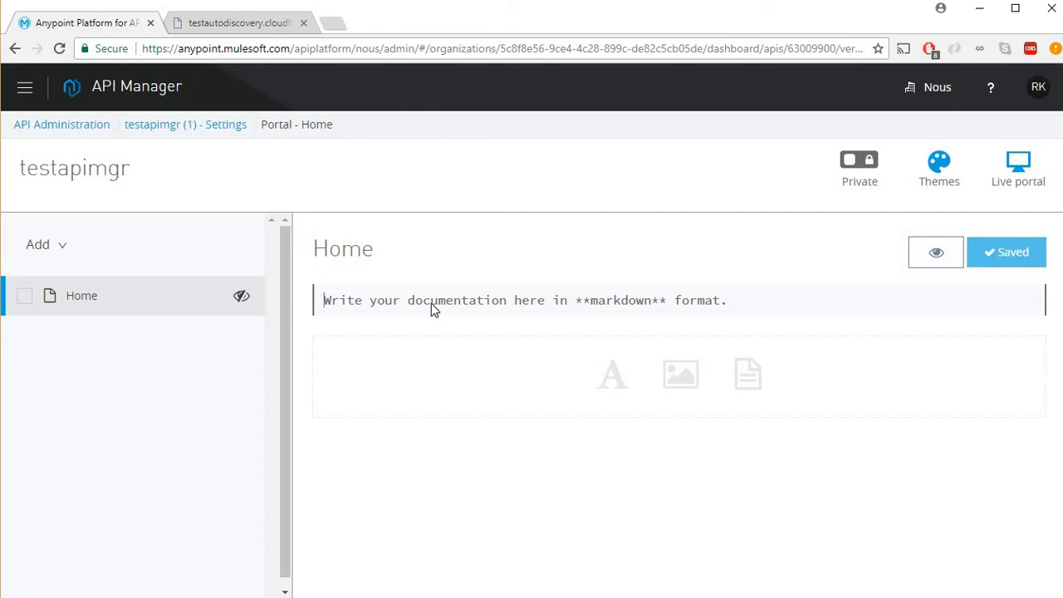
Enter 'Testing client id enforcement' in the Home page markdown block and save it.
text(Test)
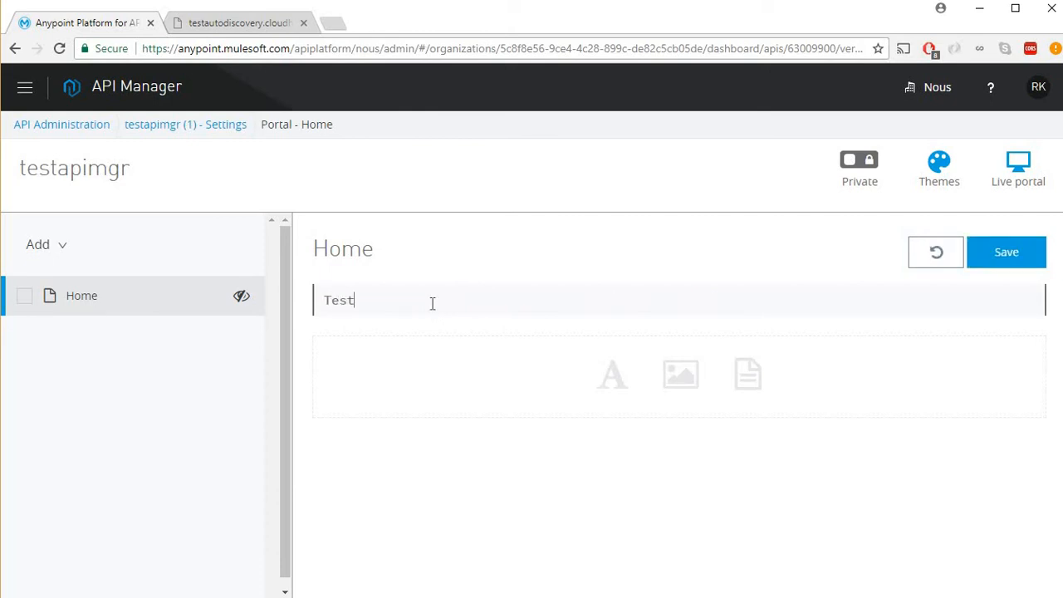
text(ing client id )
text(enforceme)
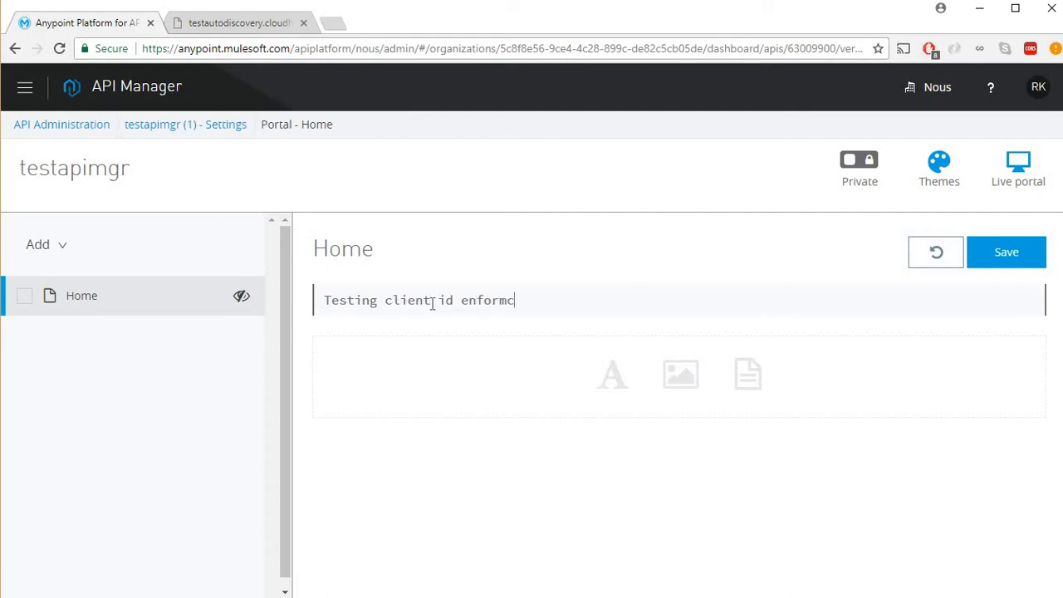
key(BackSpace)
key(BackSpace)
text(cement)
click(1015, 261)
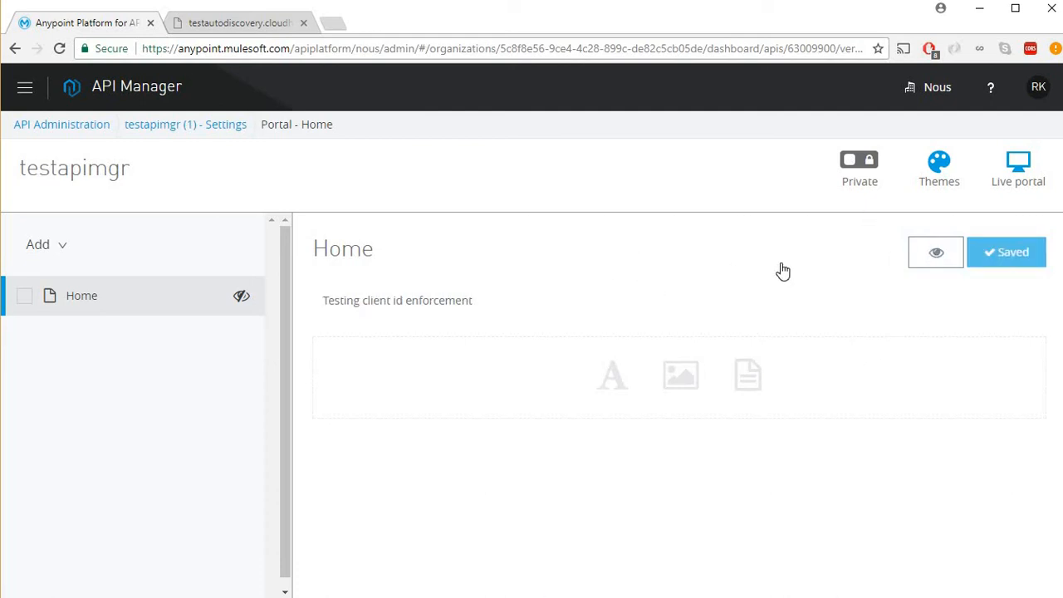
Make the portal public and set the Home page visible.
click(860, 165)
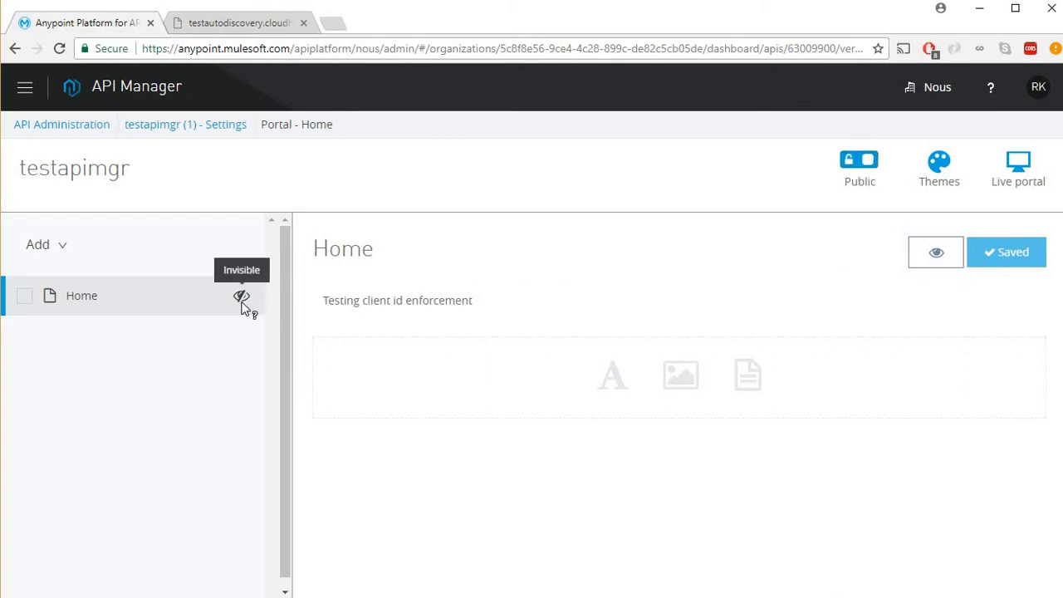
click(933, 259)
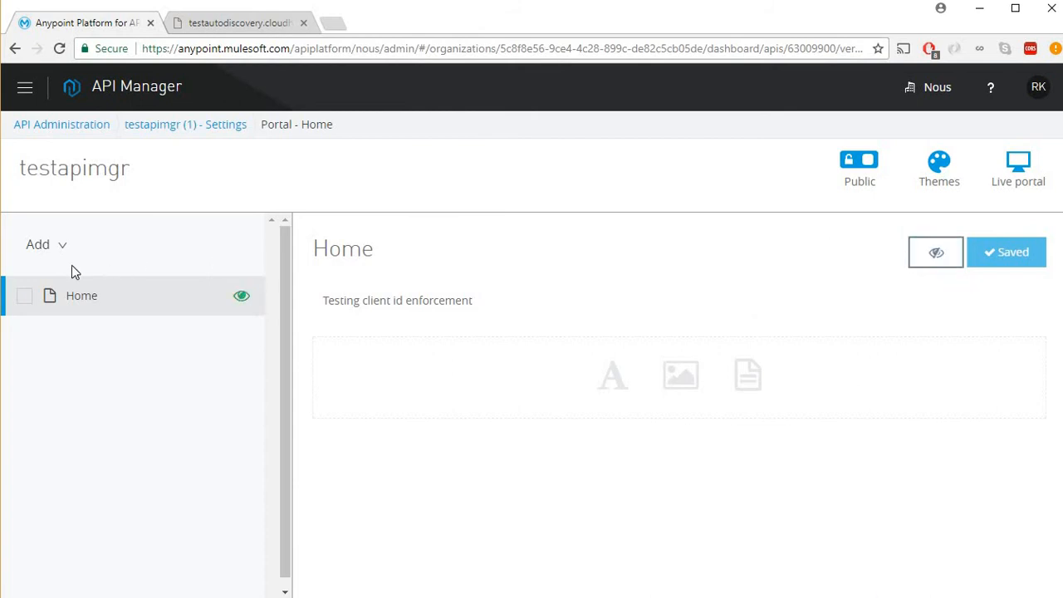
click(32, 248)
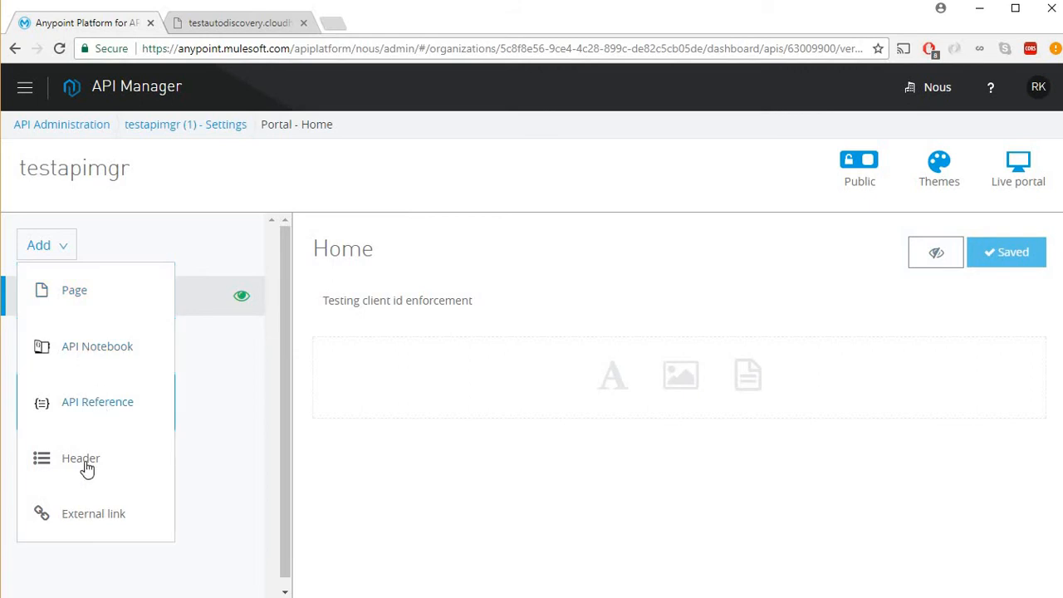
click(213, 482)
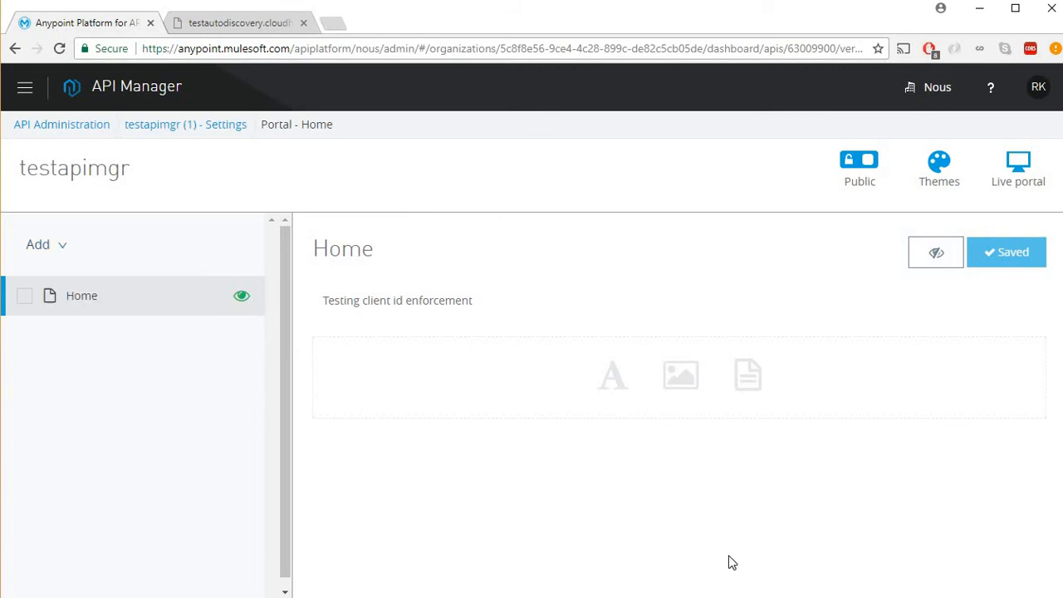
Open the live developer portal and request API access to testapimgr - 1.
click(1019, 168)
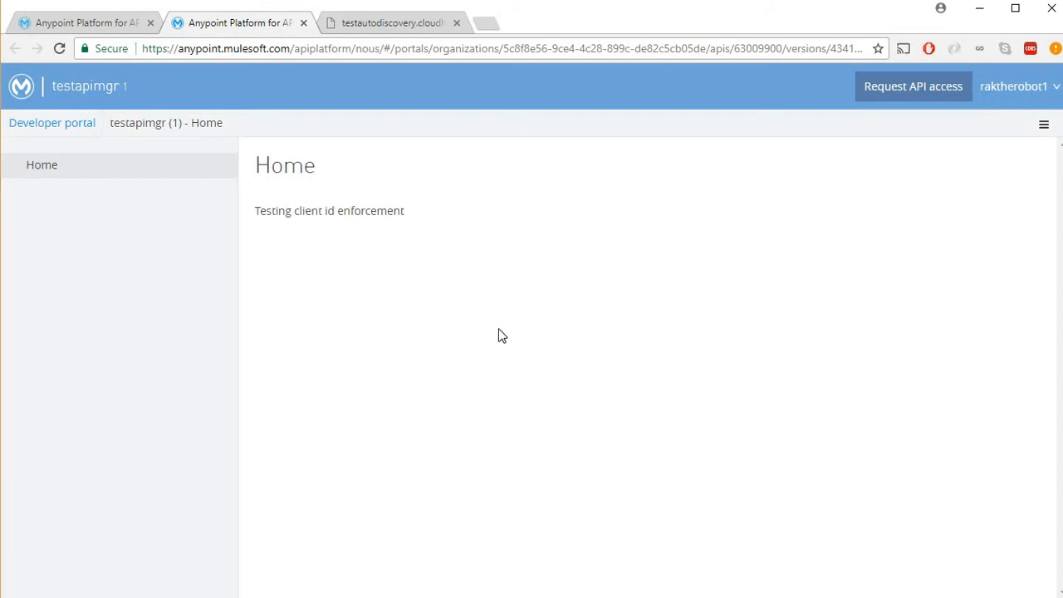
click(928, 95)
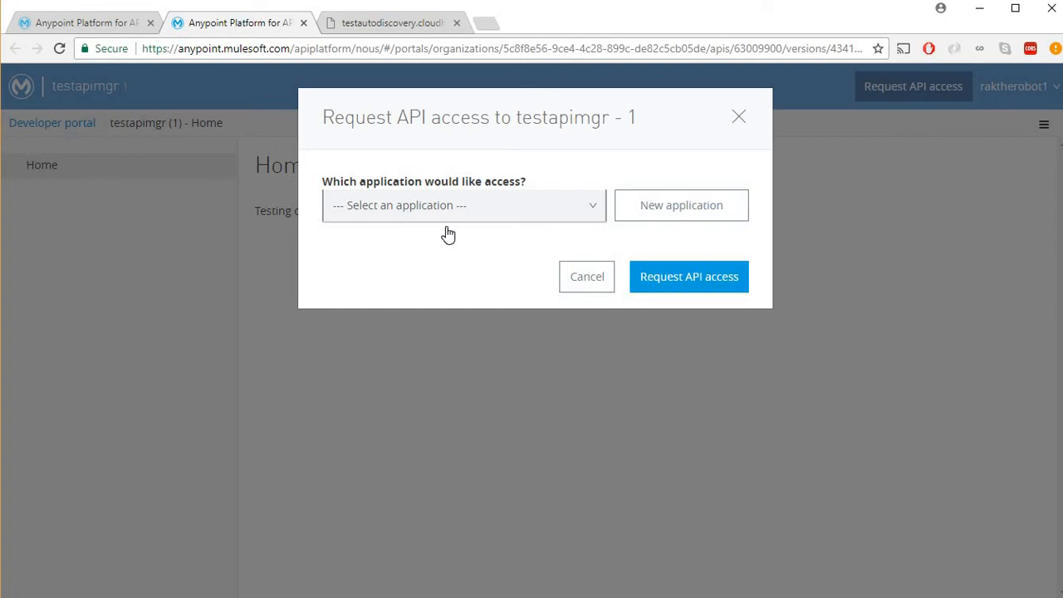
Create application client1 with description 'test' and request access to obtain approved credentials.
click(675, 210)
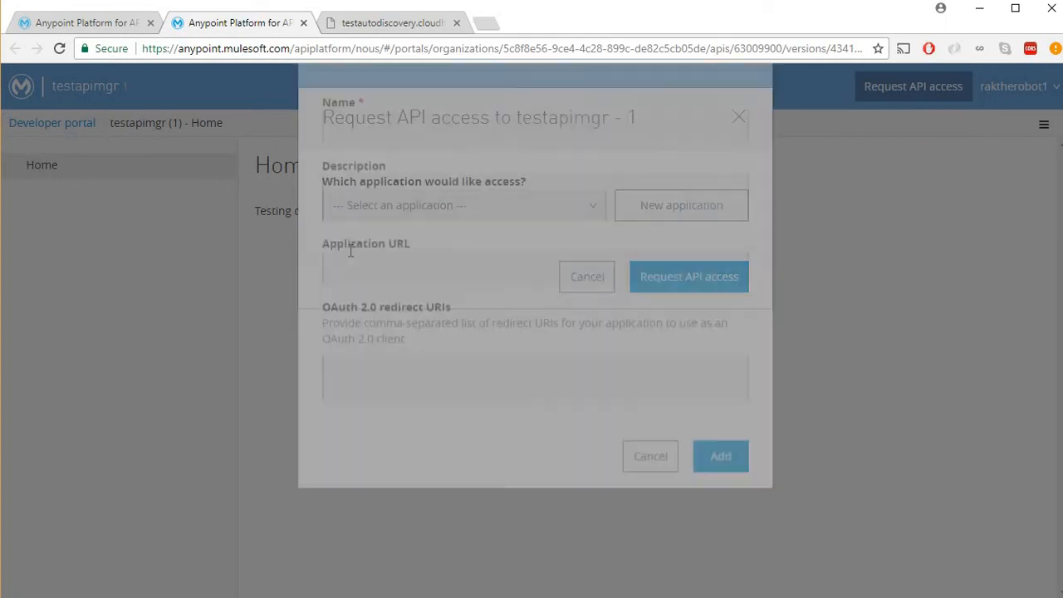
click(417, 202)
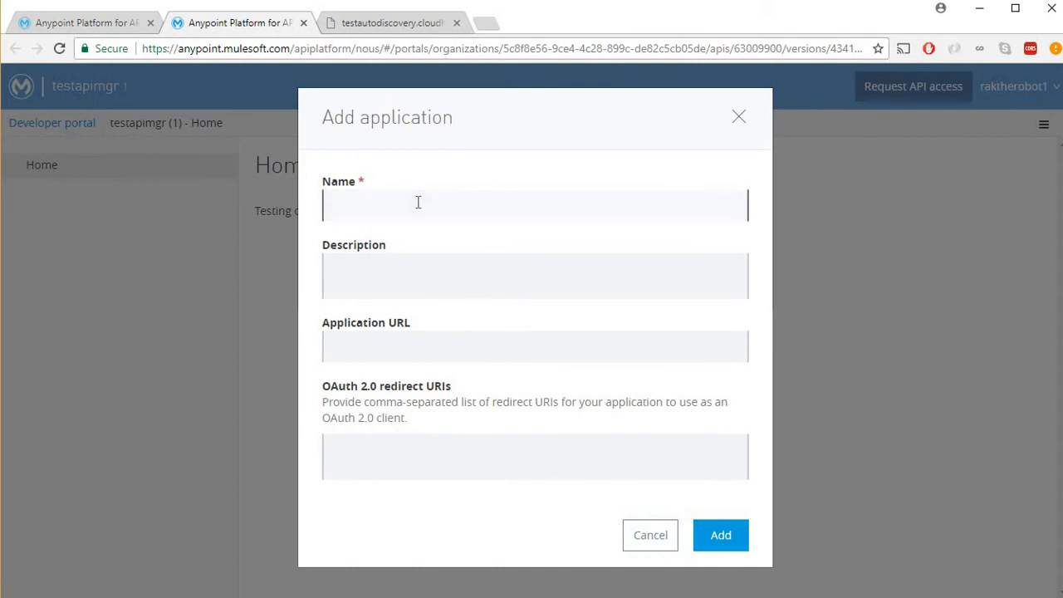
text(client1)
text(test)
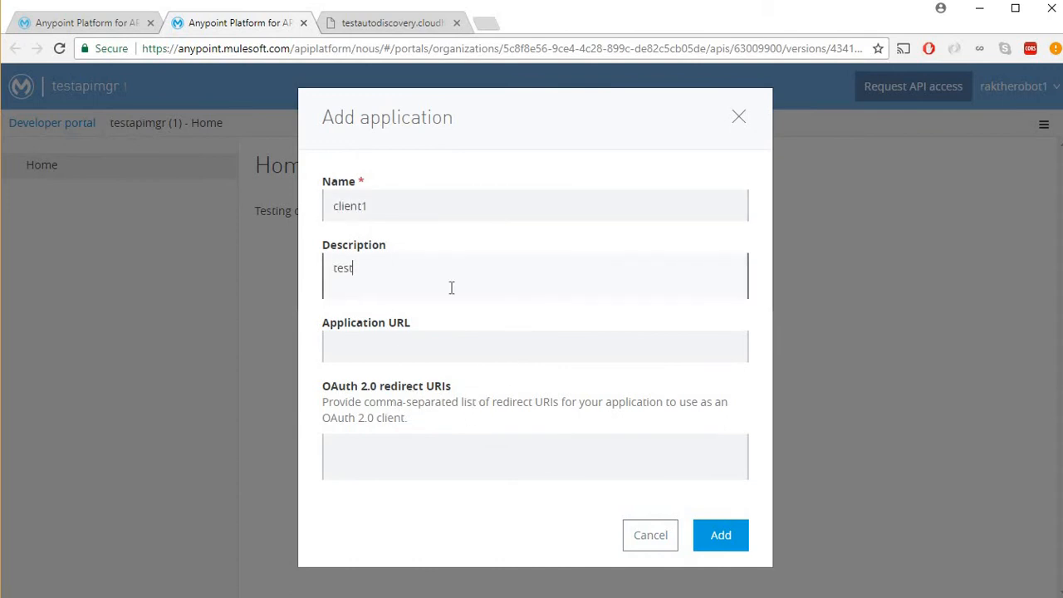
click(721, 535)
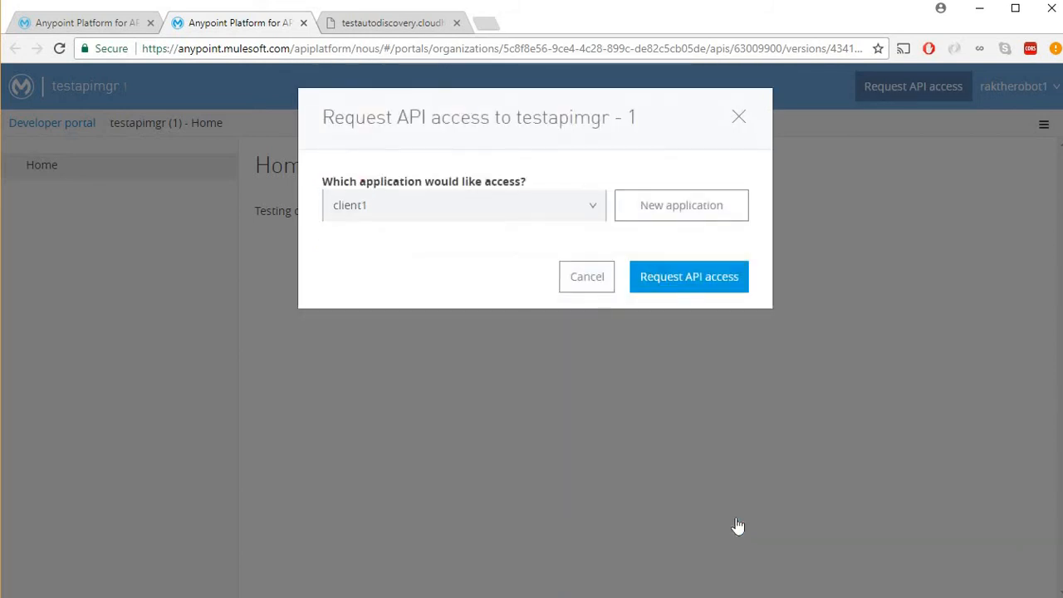
click(706, 283)
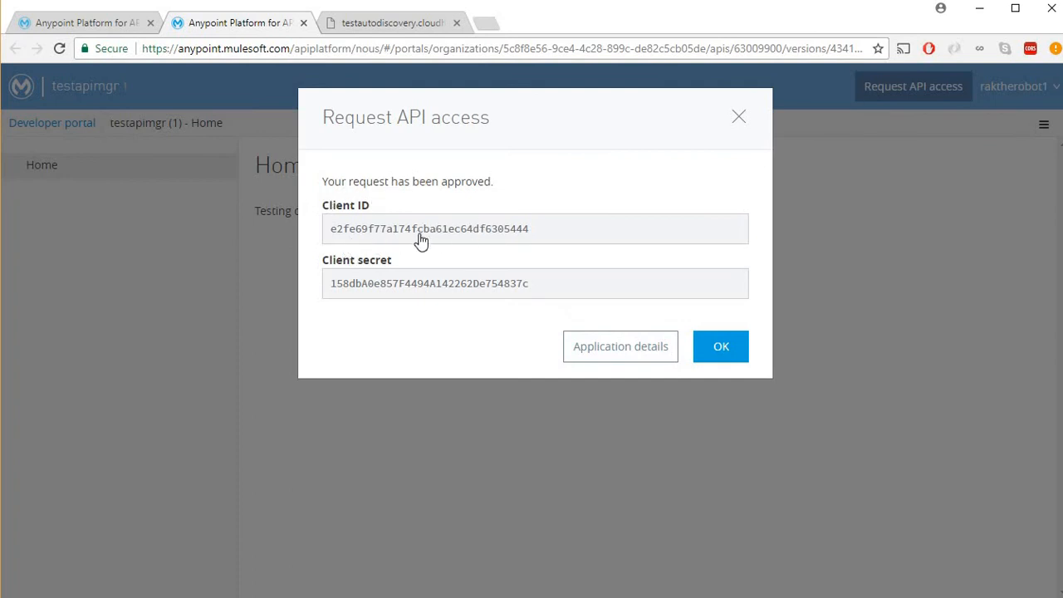
Call the endpoint with ?client_id= plus the copied client ID, getting missing_client_secret.
double_click(489, 234)
key(ctrl+c)
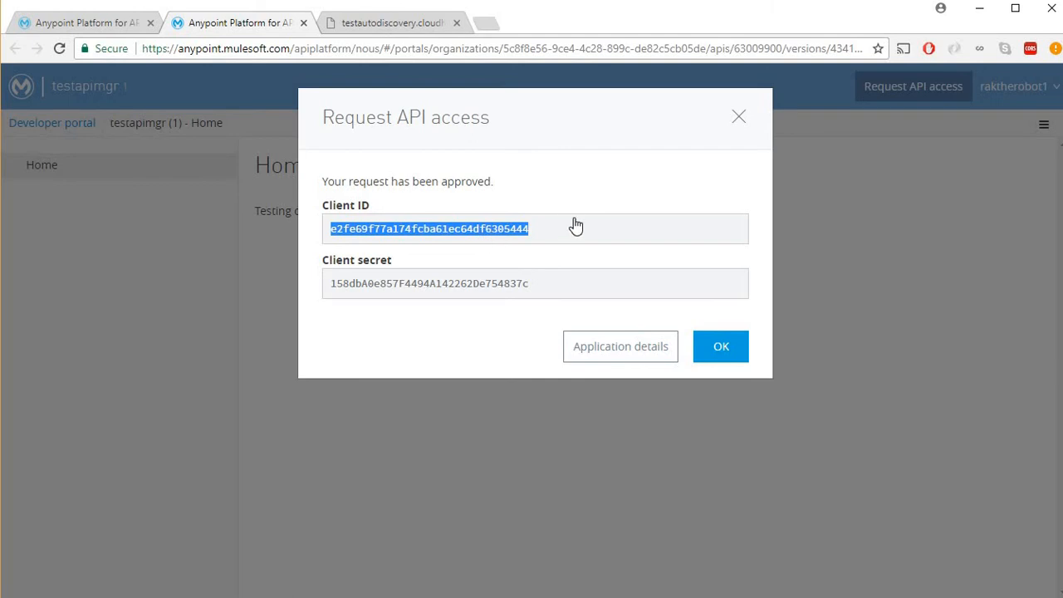
click(420, 25)
click(429, 49)
click(470, 49)
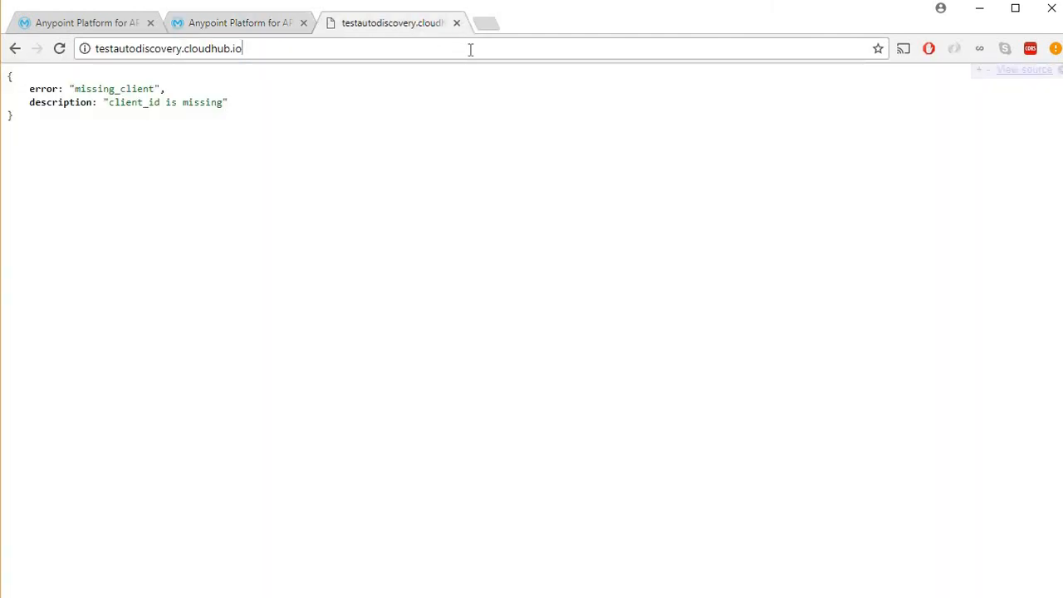
text(?client_id)
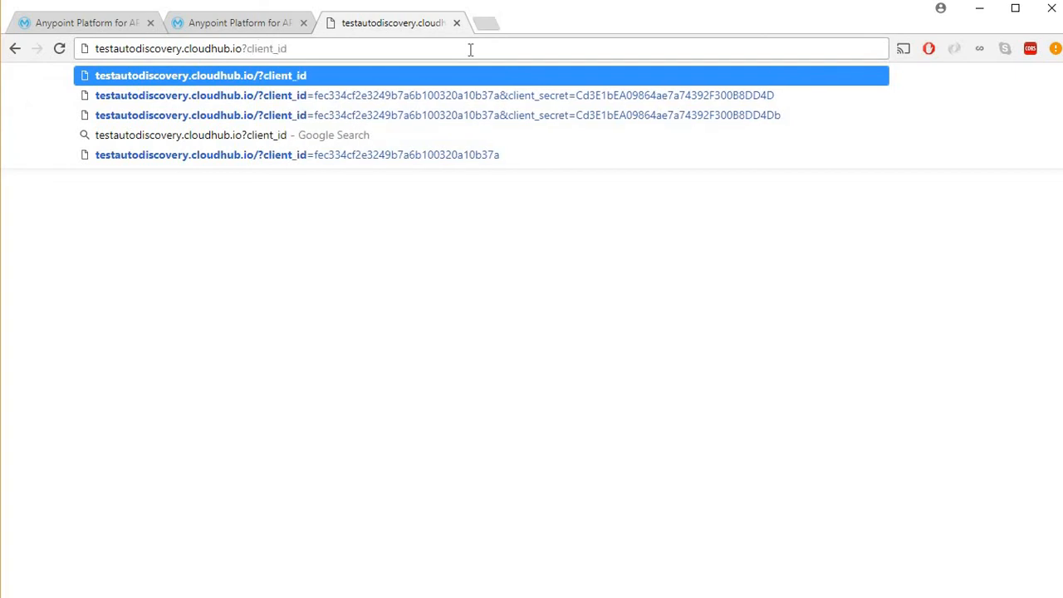
text(=)
key(ctrl+v)
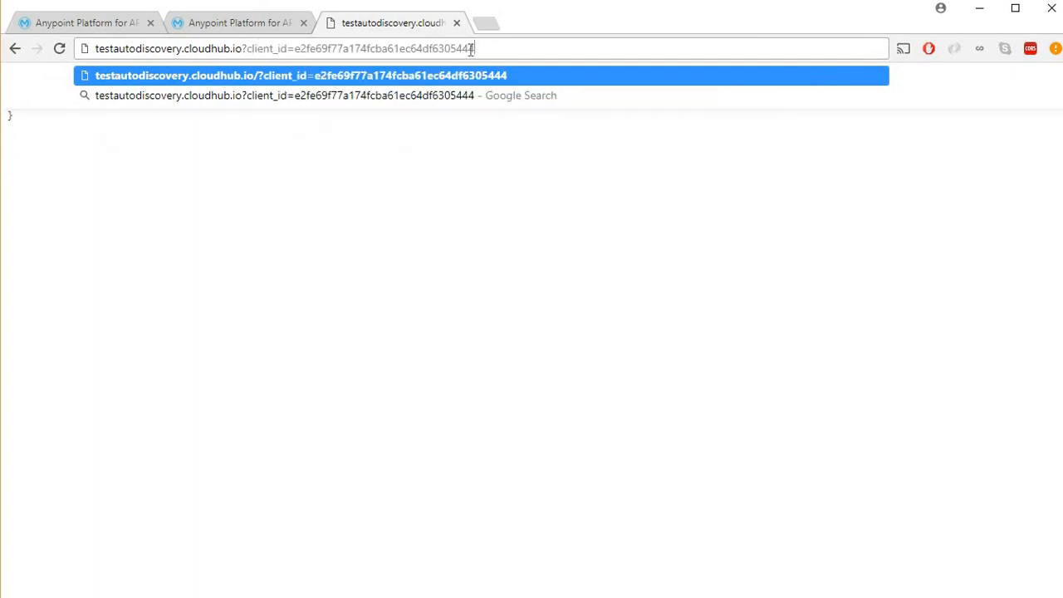
key(Return)
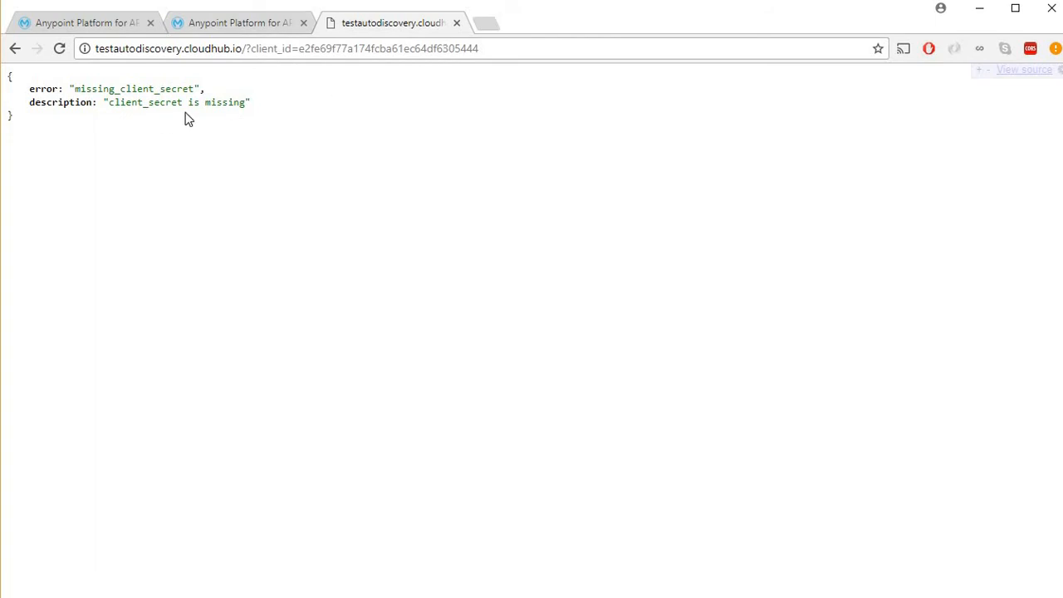
click(241, 25)
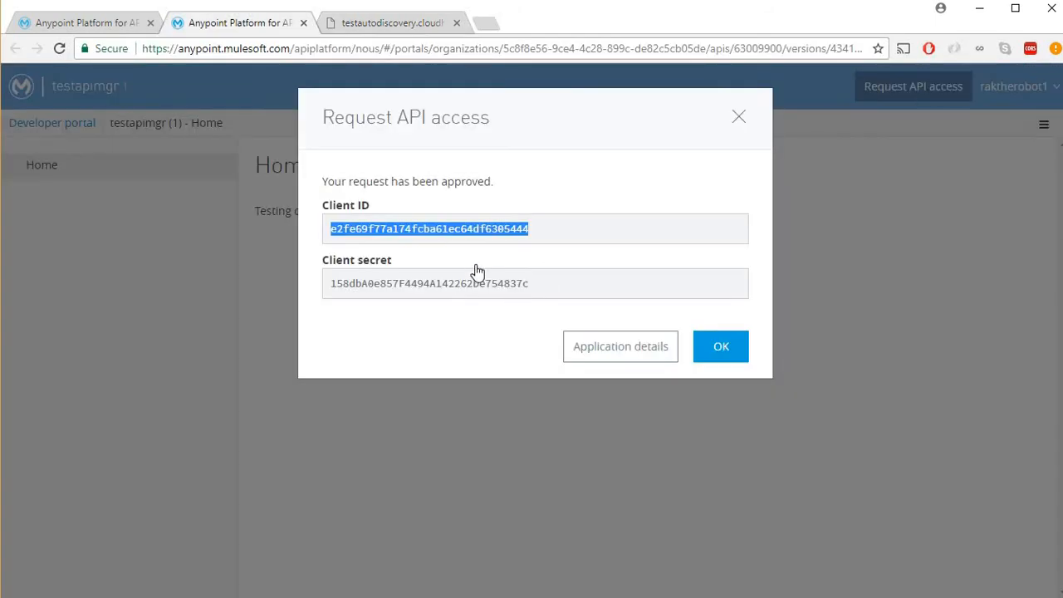
double_click(484, 290)
key(ctrl+c)
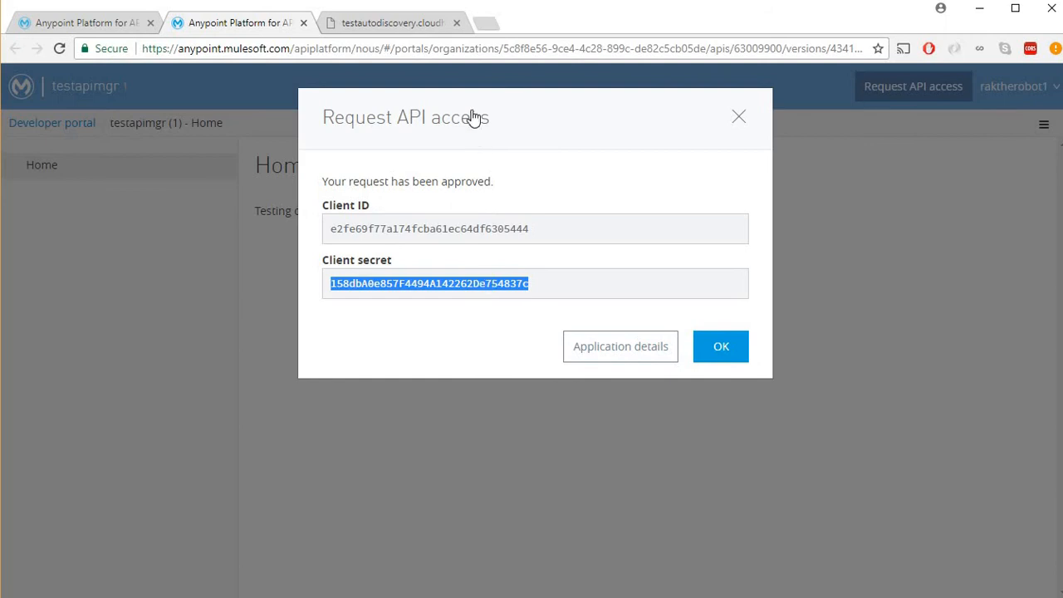
Append &client_secret= with the copied secret to the endpoint URL and load it, getting Success!!!
click(404, 30)
click(570, 50)
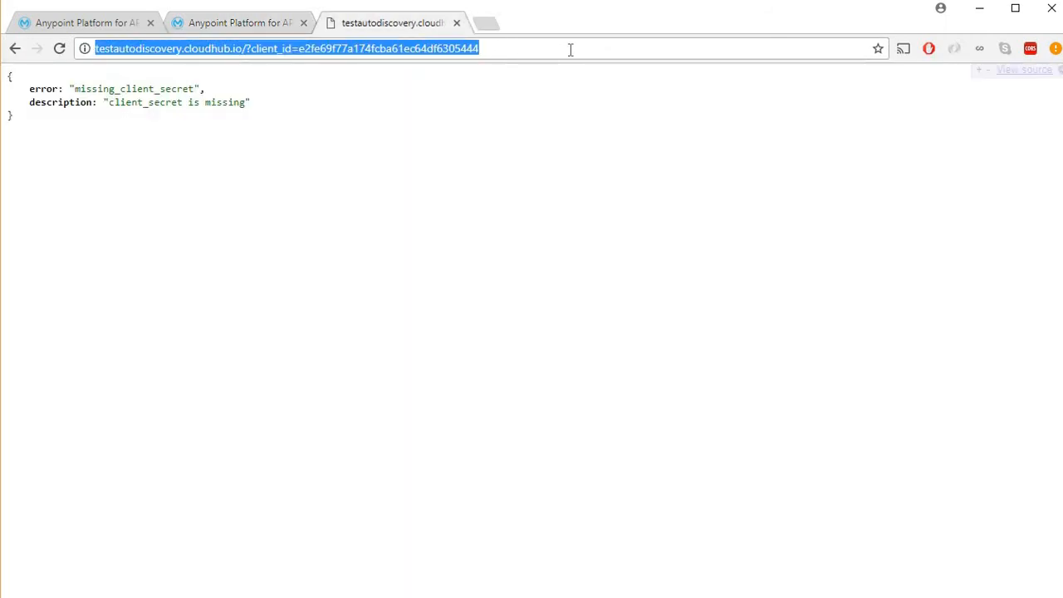
click(570, 49)
text(&)
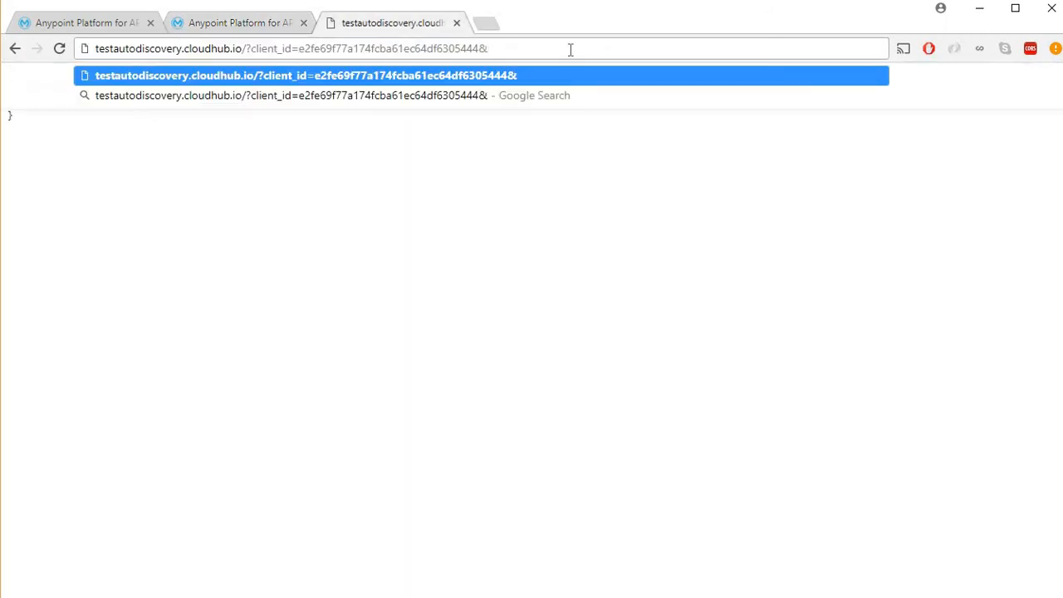
text(client_sec)
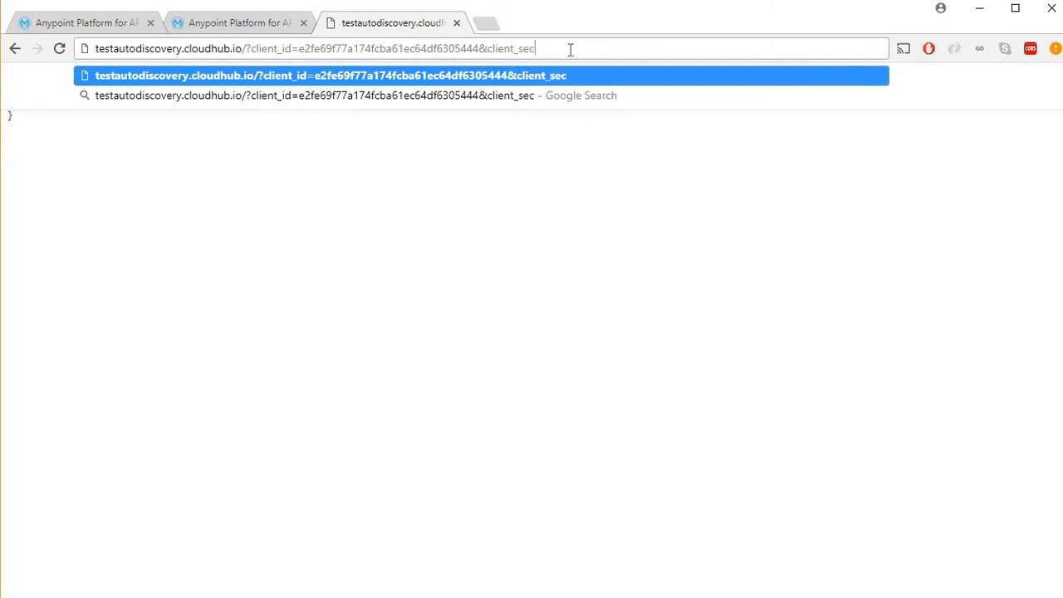
text(ret=)
key(ctrl+v)
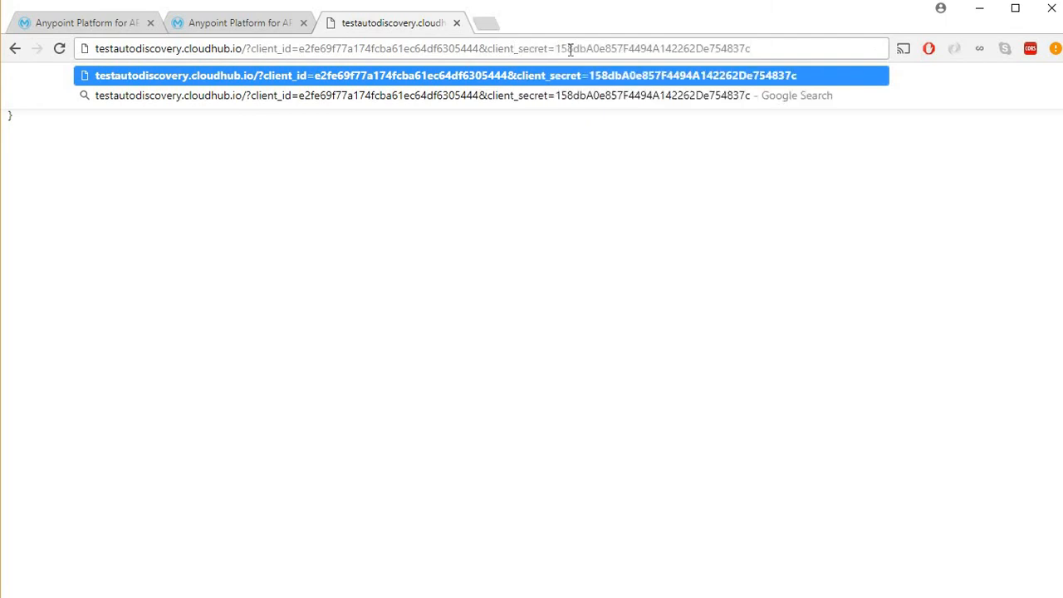
key(Return)
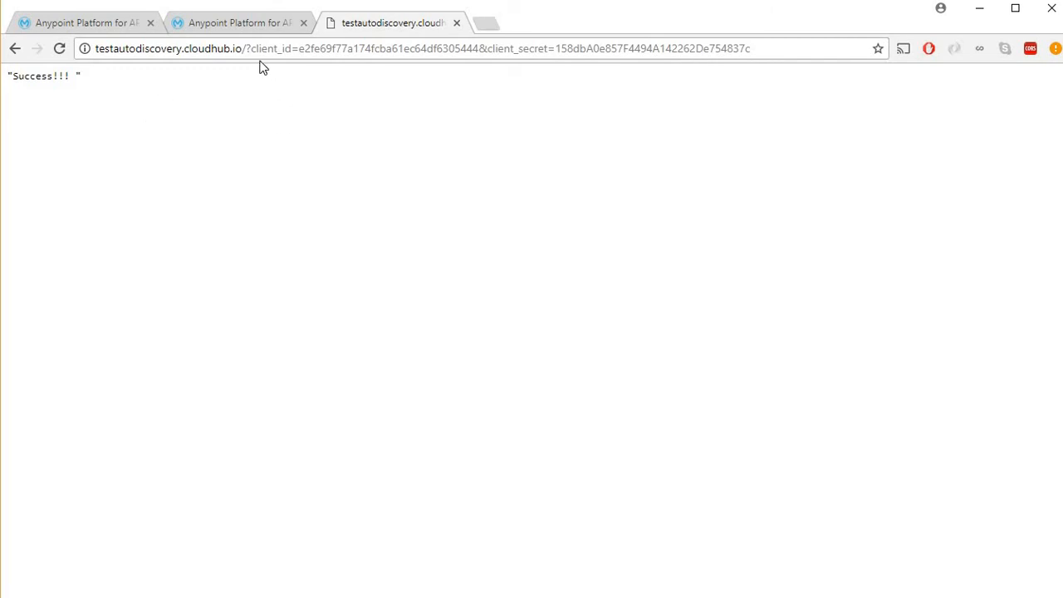
Add a 'd' to the client secret in the URL and reload to confirm it returns invalid_client.
click(791, 47)
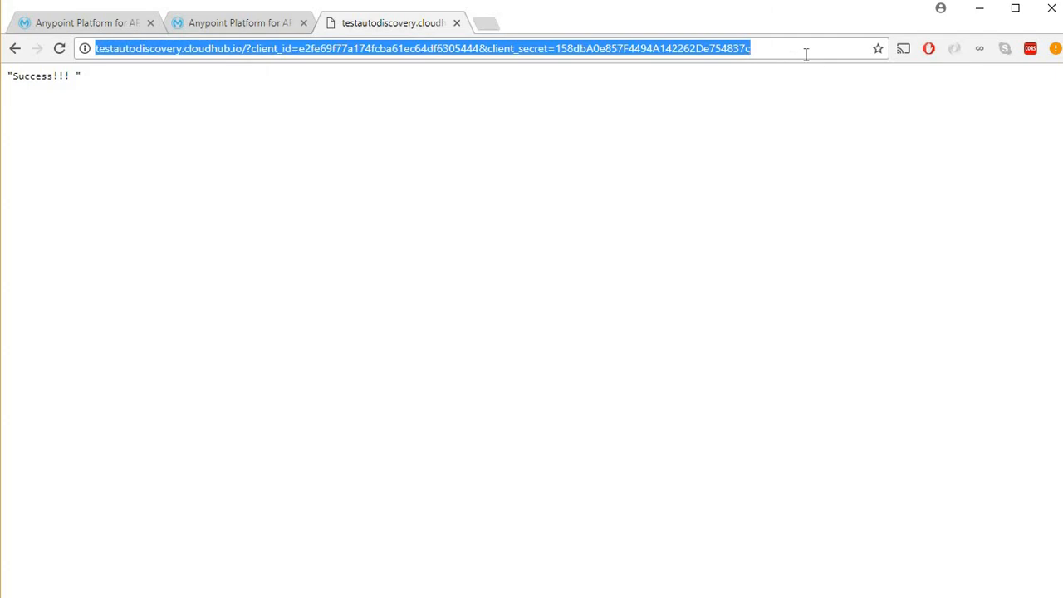
click(805, 52)
text(d)
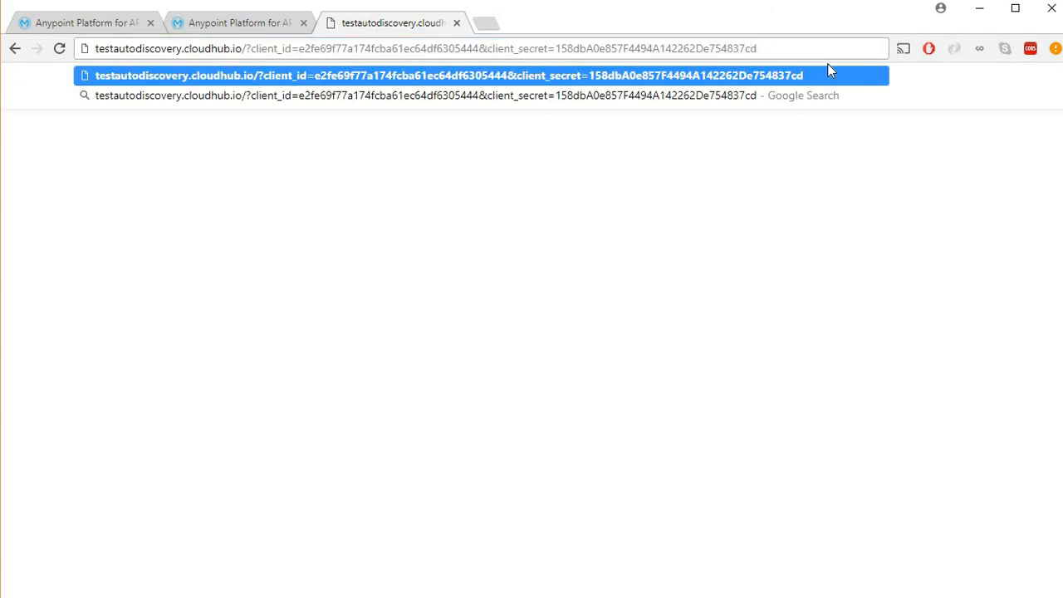
key(Return)
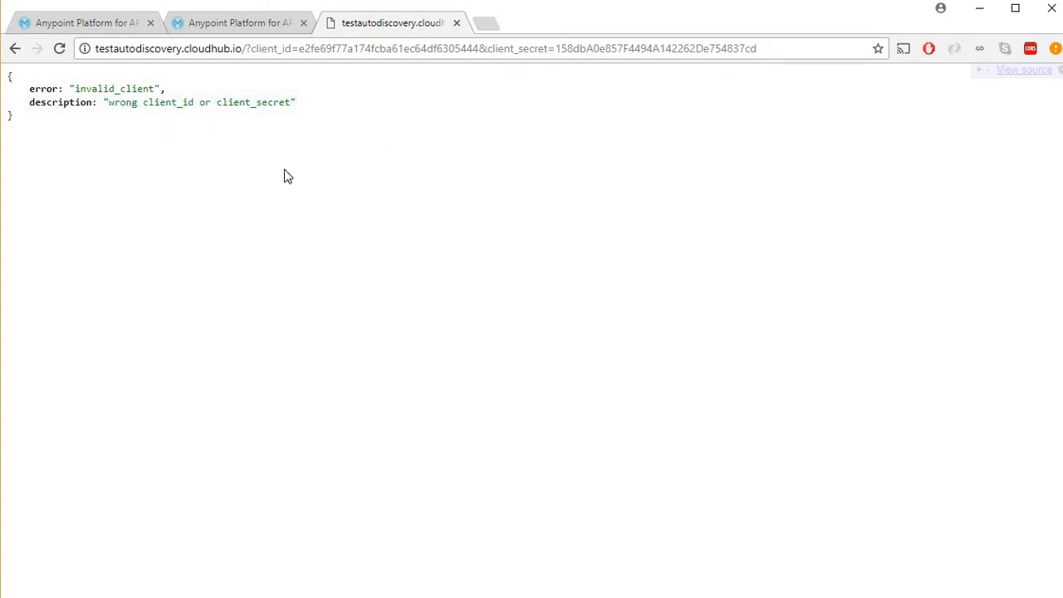
click(103, 25)
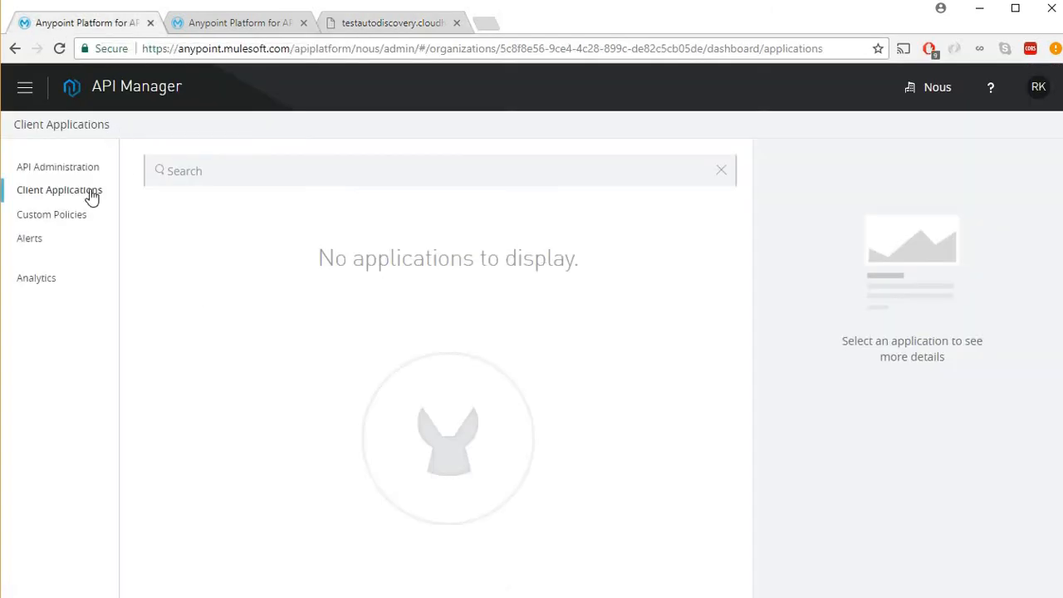
View client1's details under Client Applications, then return to the API Administration list.
click(135, 89)
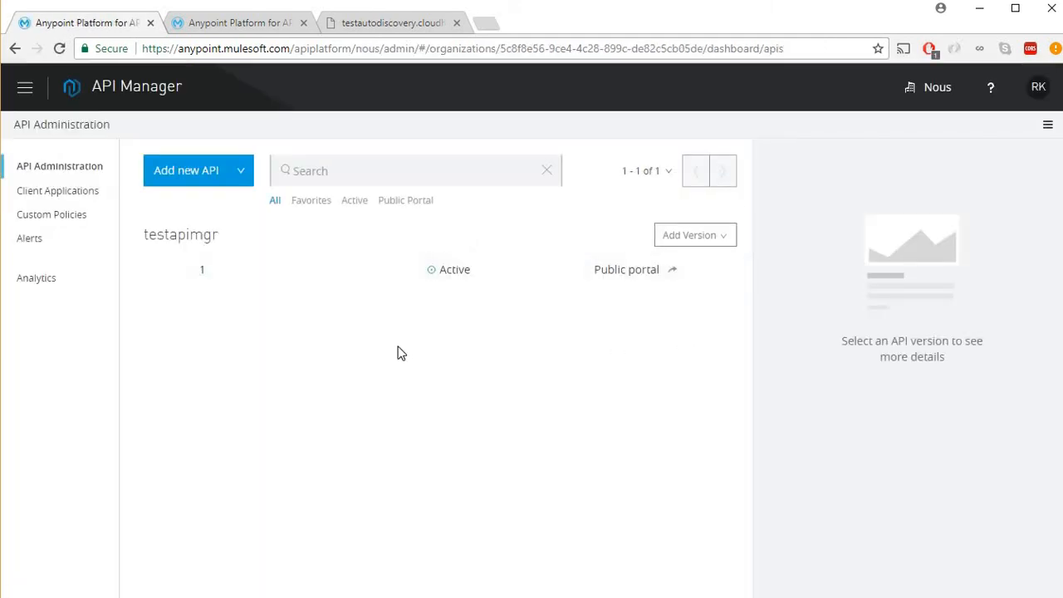
click(88, 196)
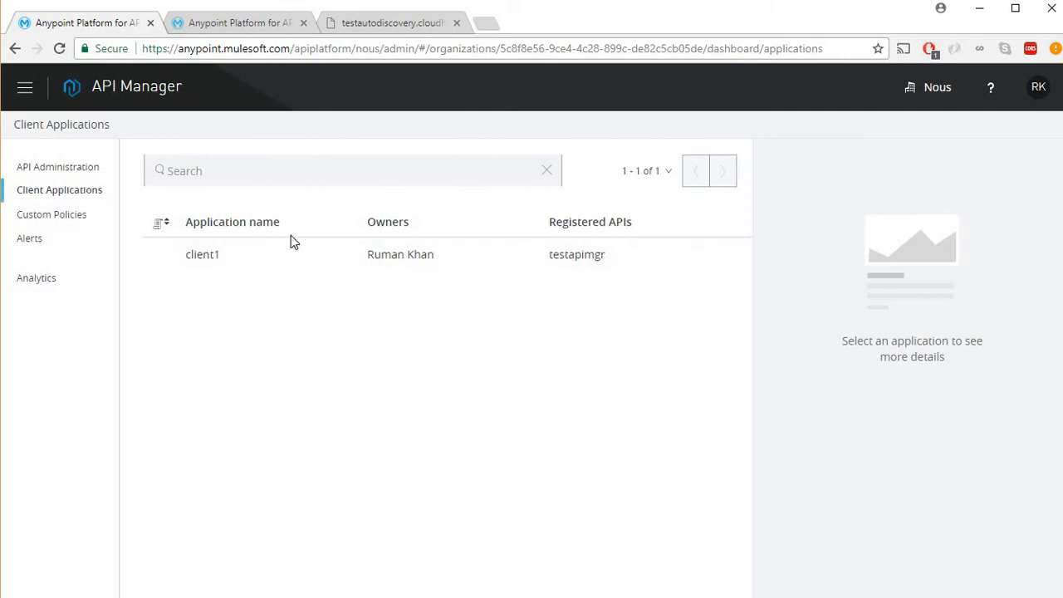
click(731, 254)
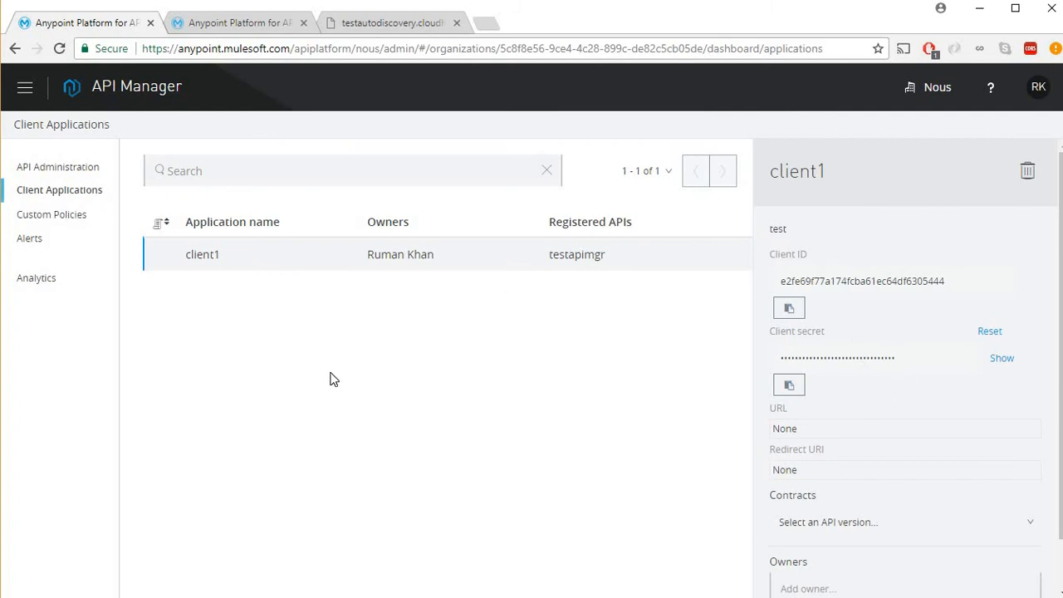
click(68, 170)
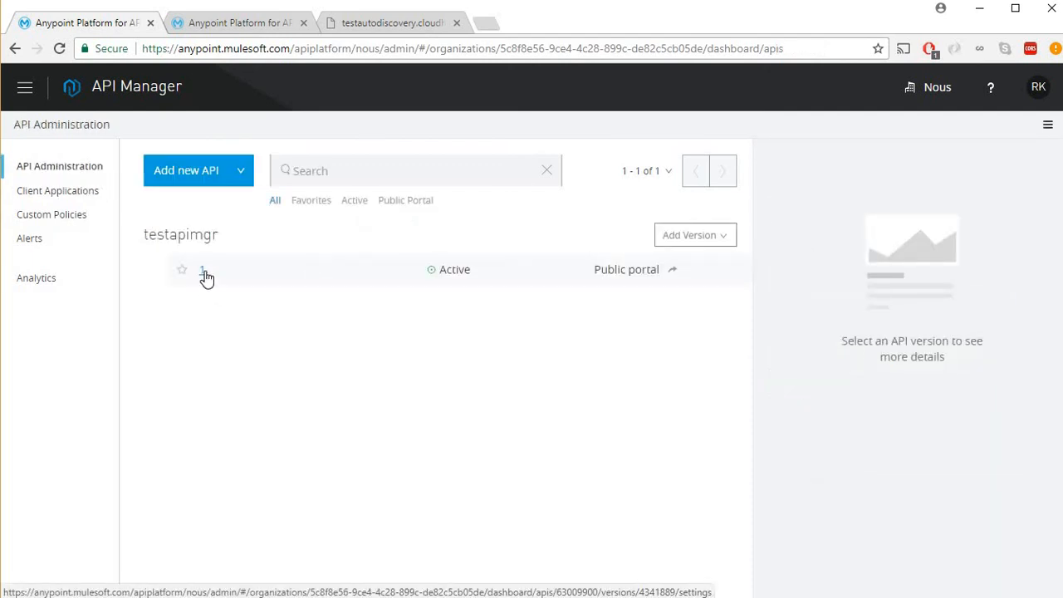
Inspect client1's application details under testapimgr version 1's Applications.
click(206, 279)
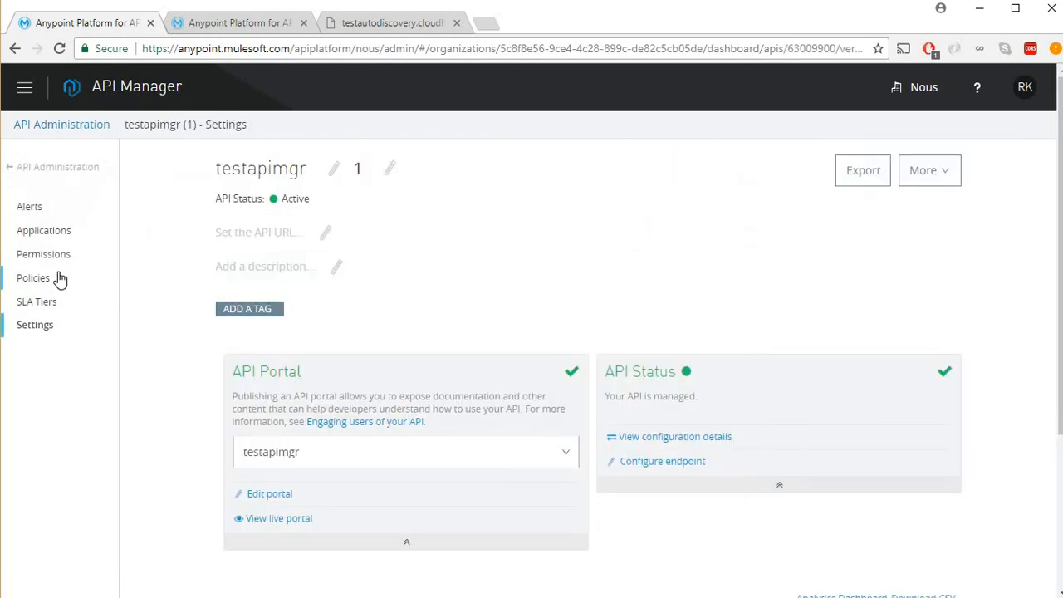
click(43, 232)
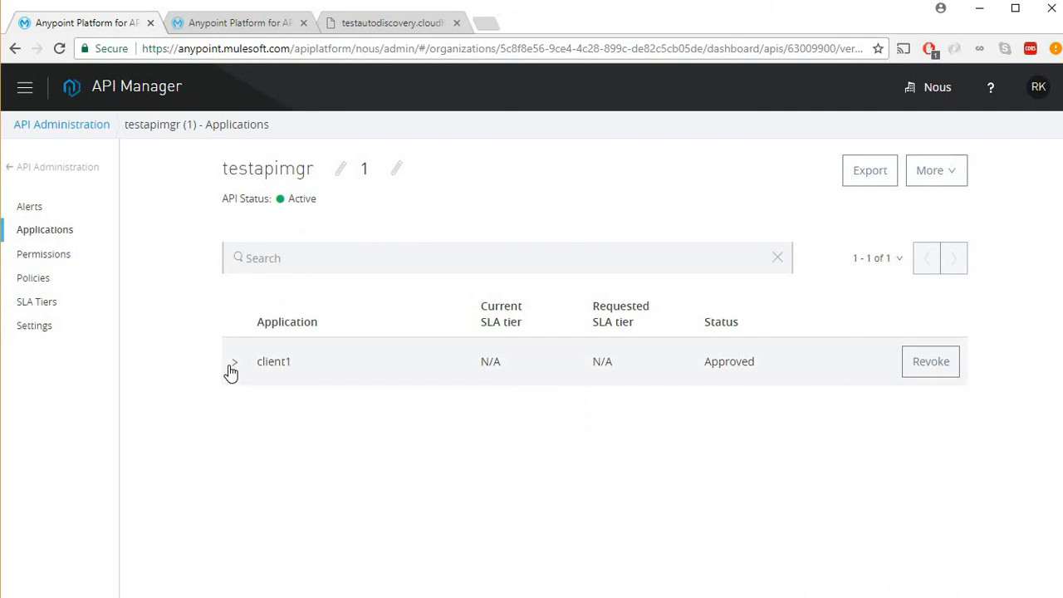
click(229, 359)
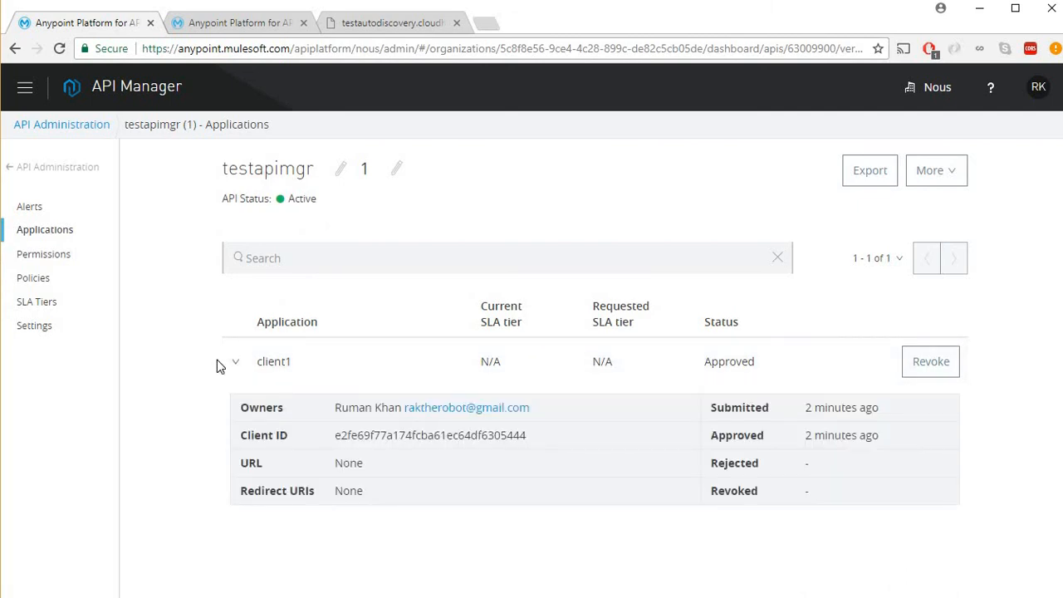
click(240, 367)
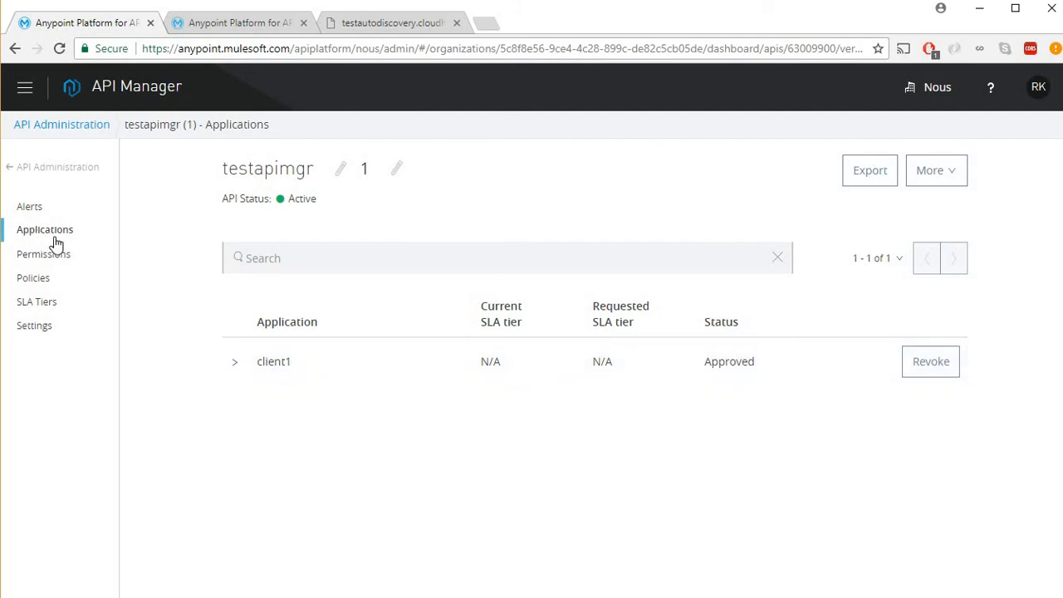
click(237, 372)
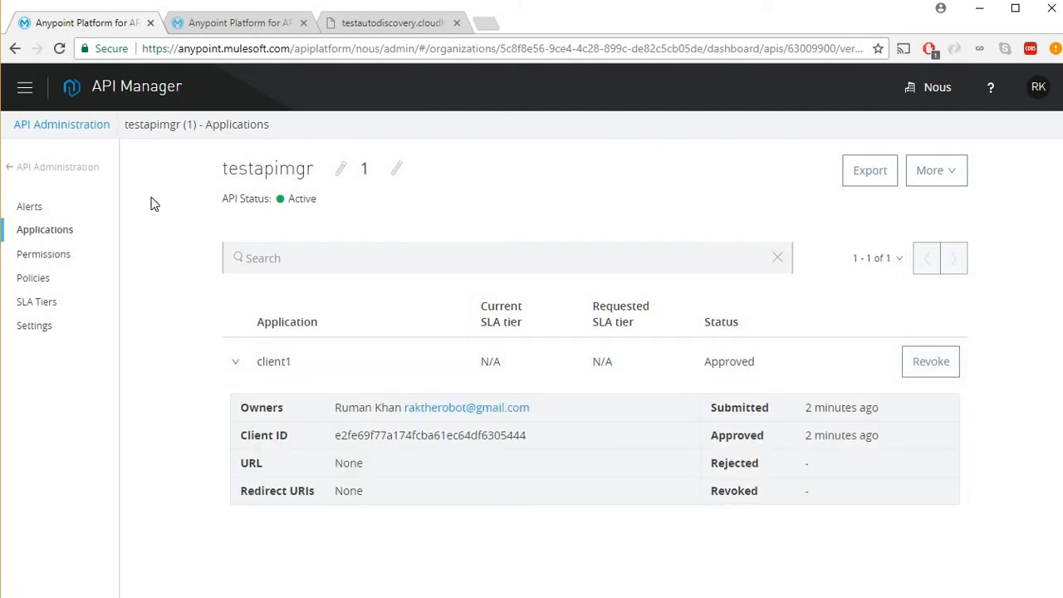
click(98, 127)
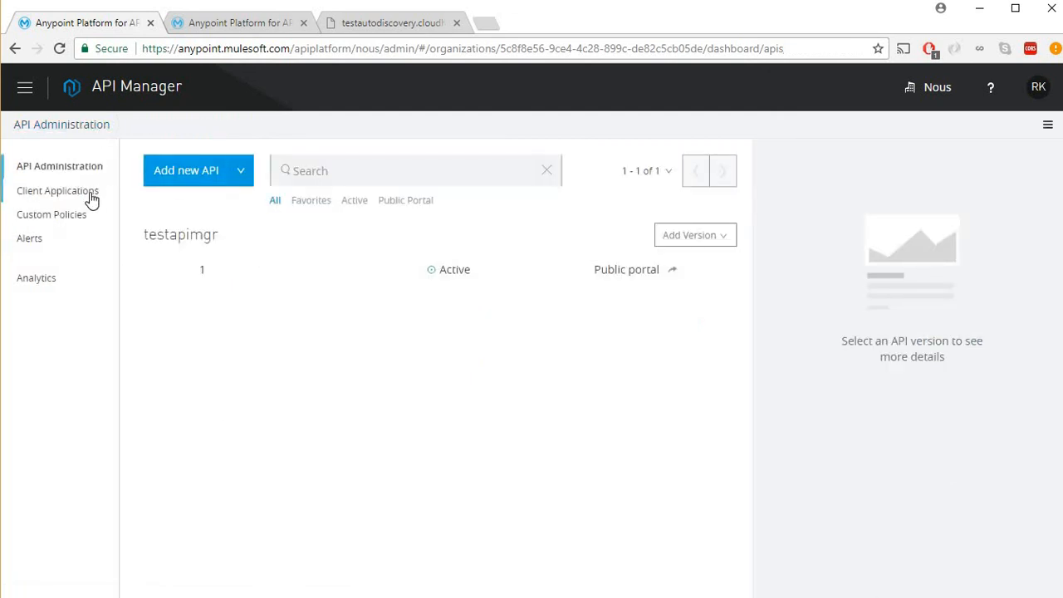
Open client1 in Client Applications to see its client ID and secret, then return to API Administration.
click(88, 192)
click(217, 259)
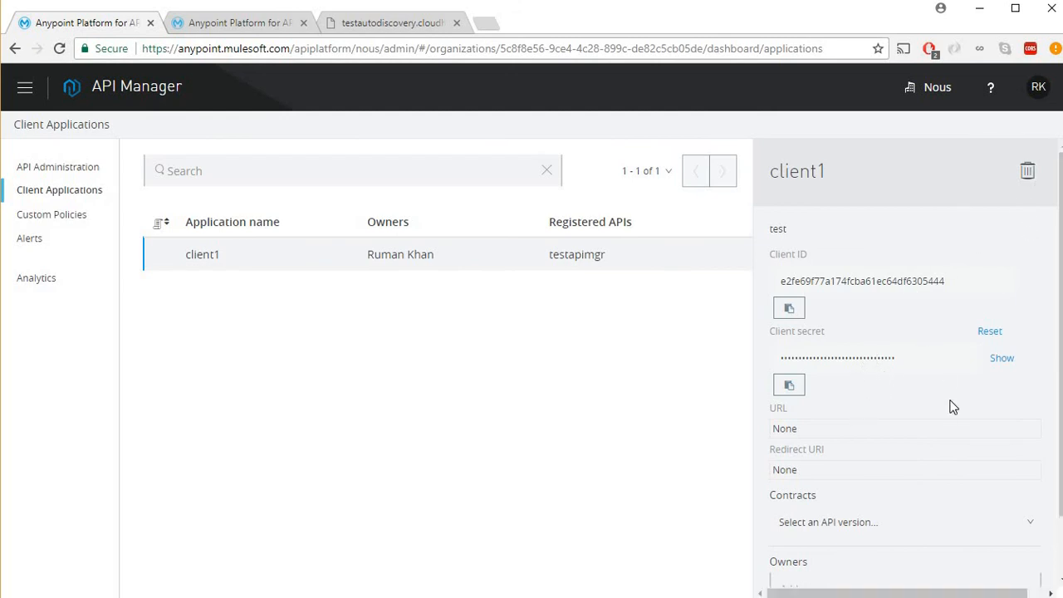
scroll(955, 408, down, 1)
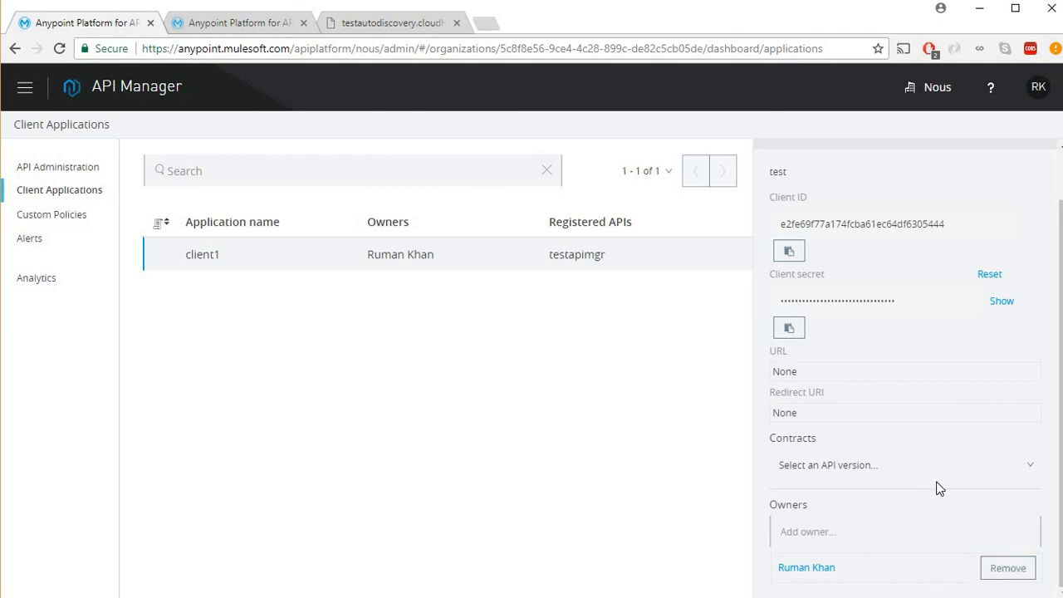
scroll(939, 488, up, 1)
click(57, 167)
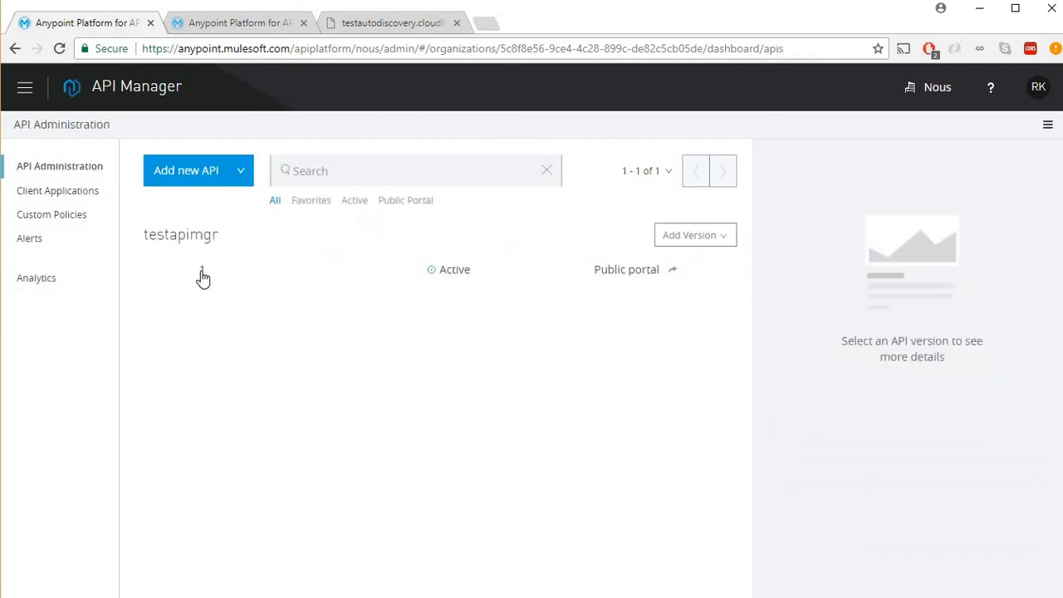
Edit testapimgr version 1's Client ID enforcement policy to read credentials from the HTTP Basic Authentication Header.
click(201, 272)
click(45, 284)
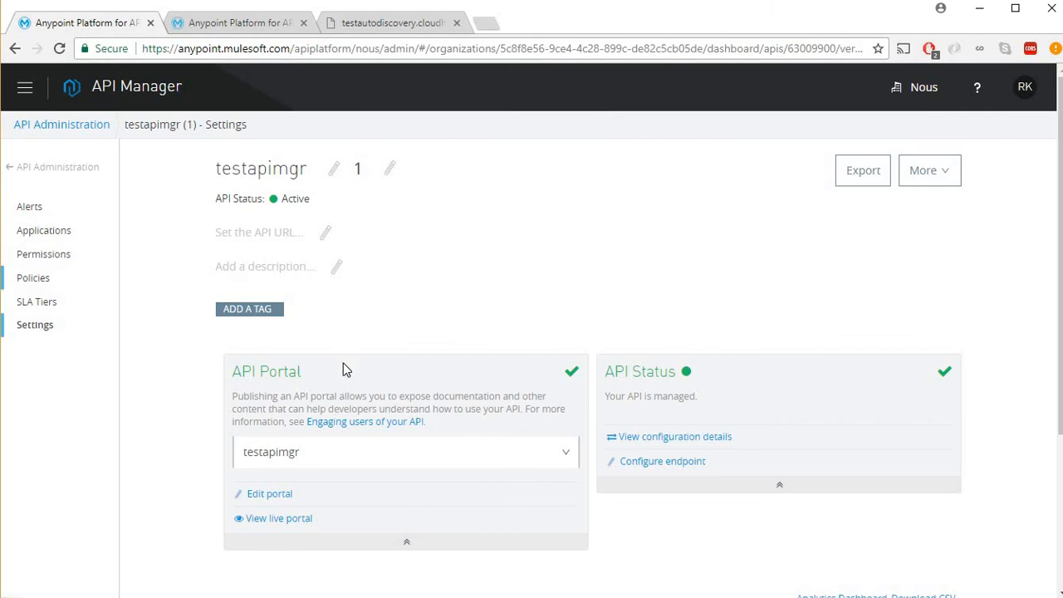
click(415, 352)
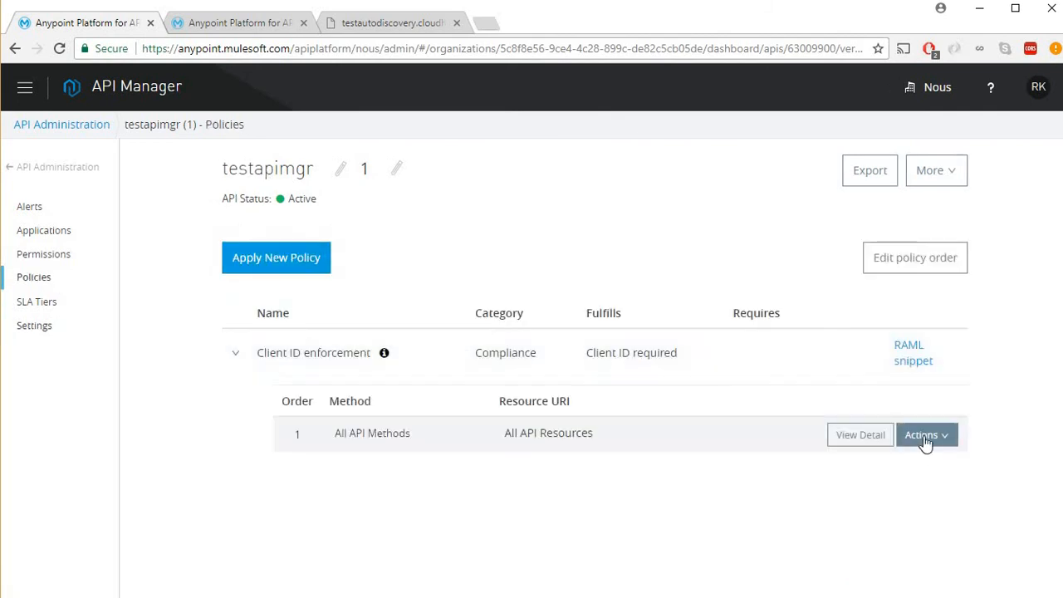
click(923, 442)
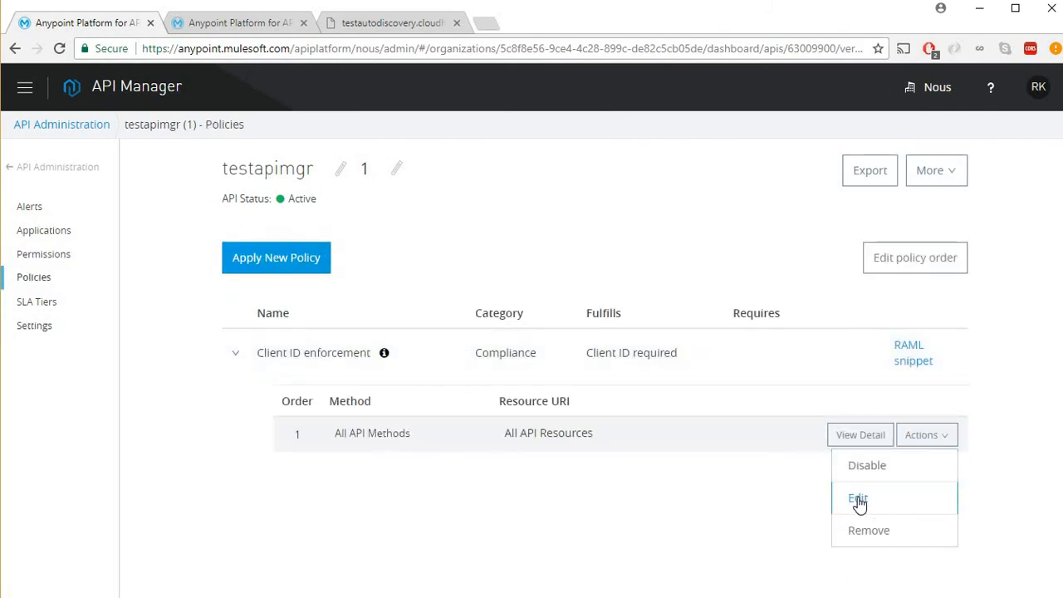
click(858, 499)
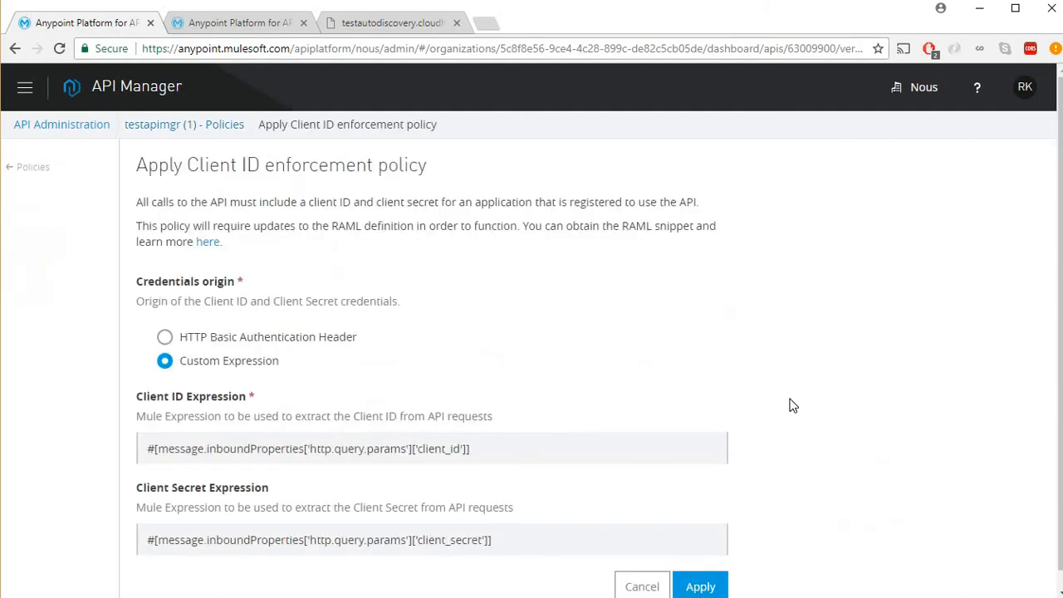
click(298, 340)
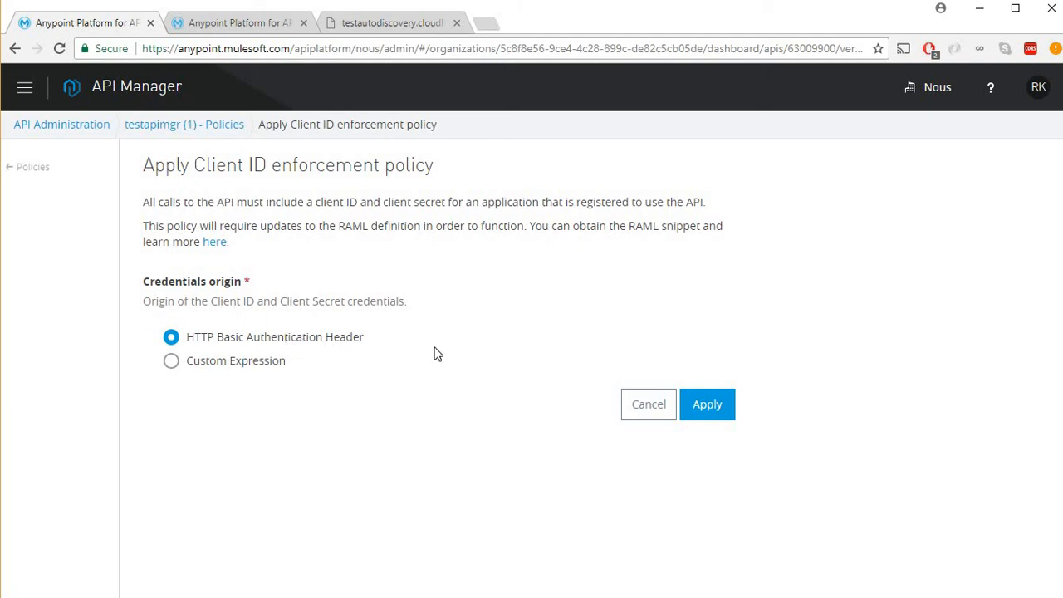
click(704, 411)
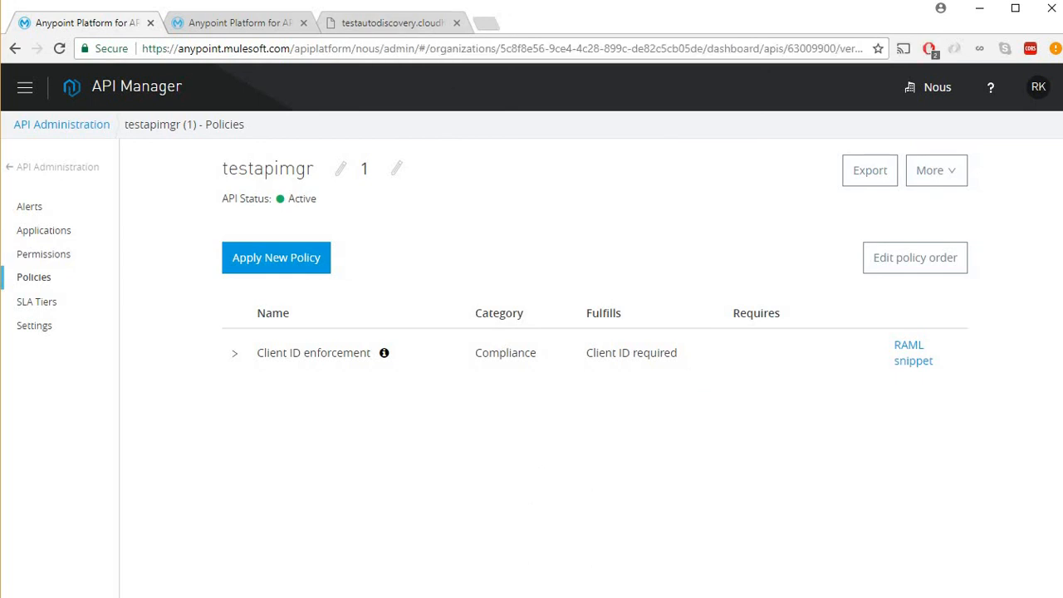
Reload the testautodiscovery endpoint tab to confirm Success!!!, then open a new incognito window.
key(ctrl+3)
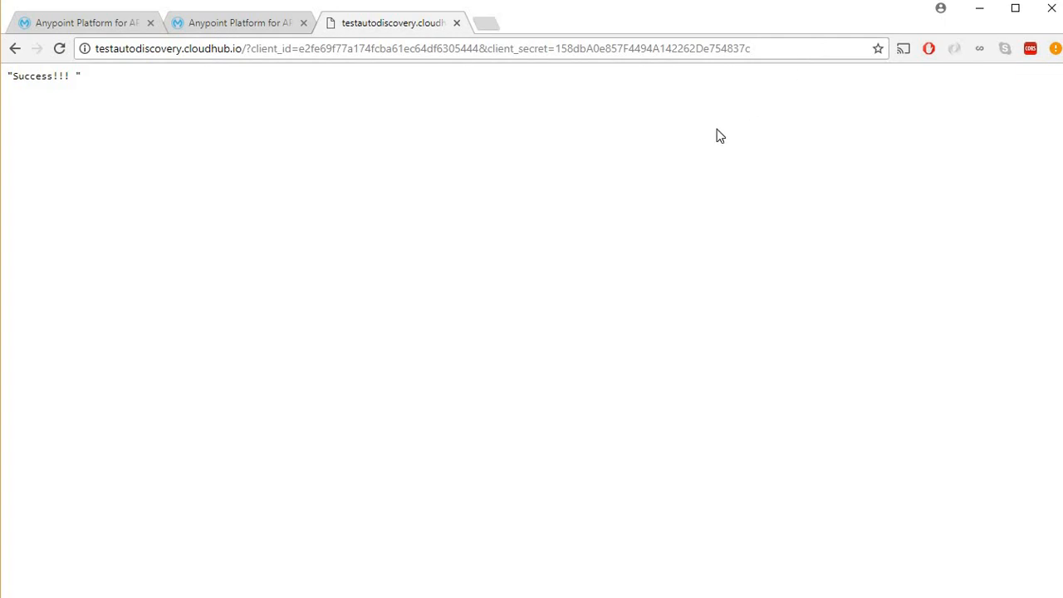
key(F5)
key(F5)
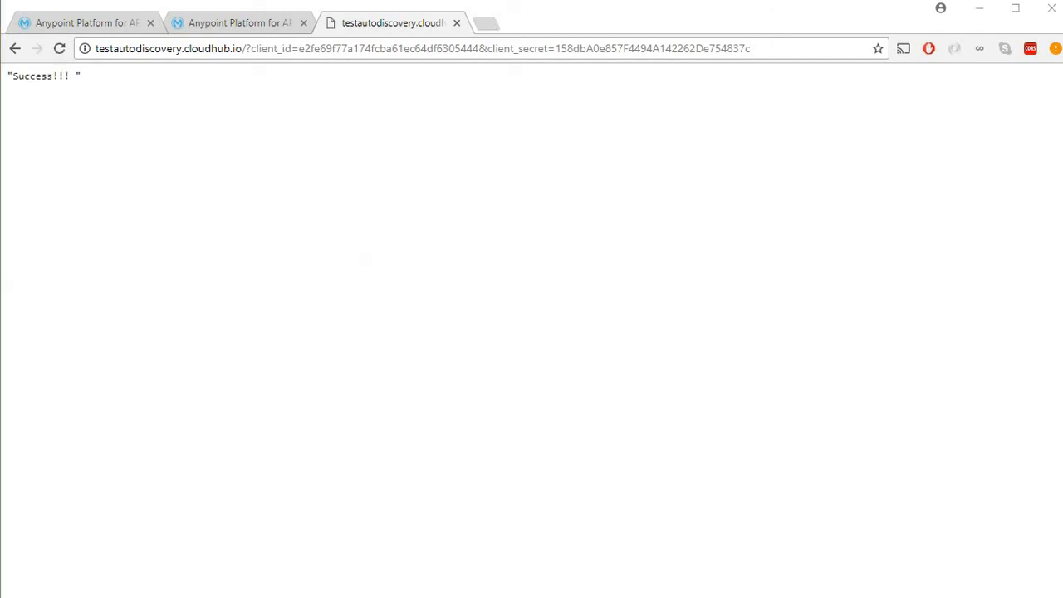
click(325, 565)
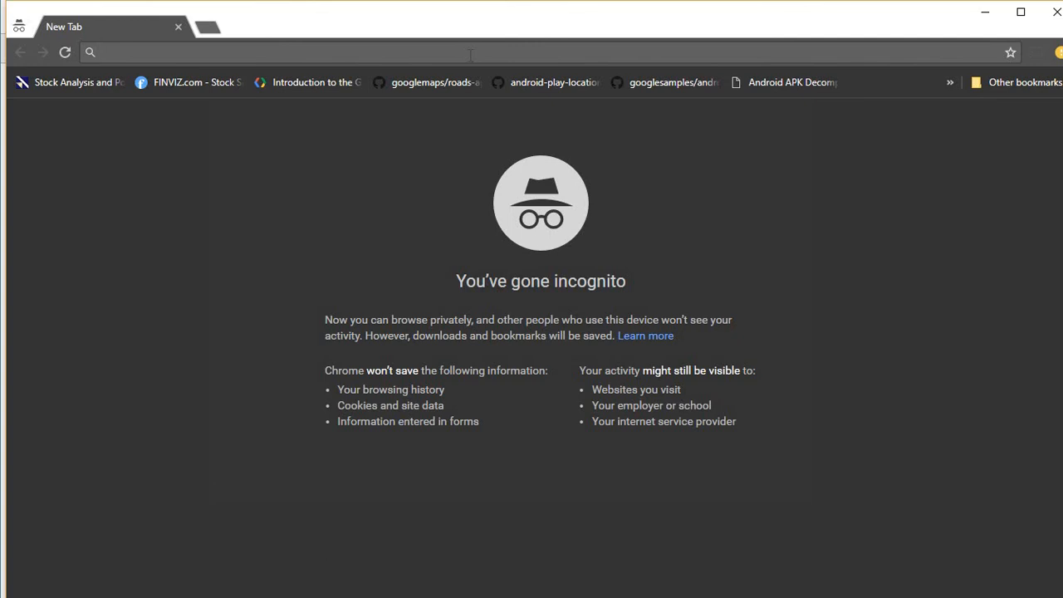
Load the endpoint URL and log in with the client ID as username and client secret as password.
key(ctrl+v)
key(Return)
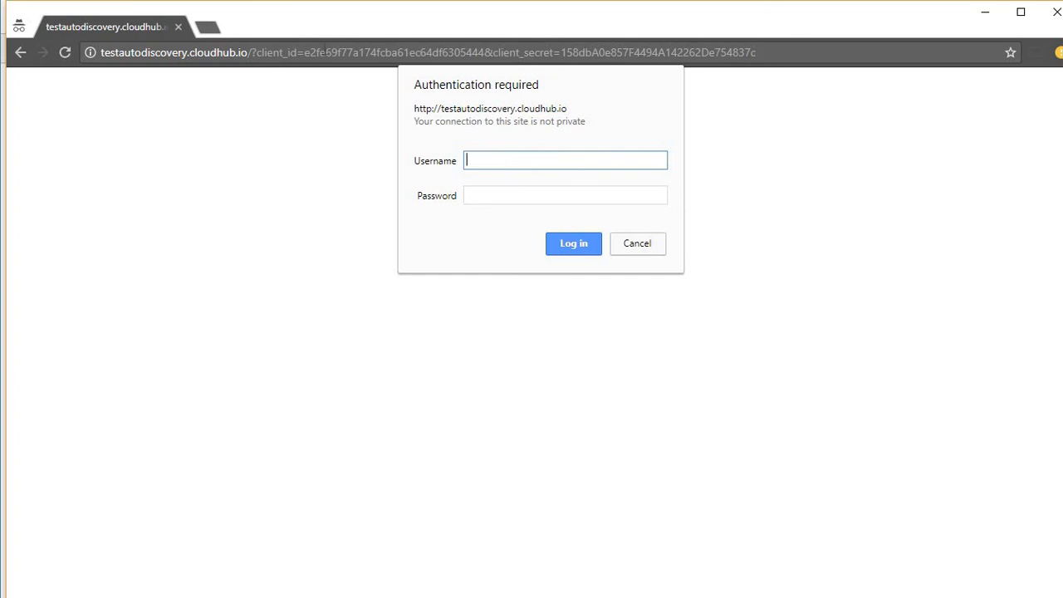
click(322, 51)
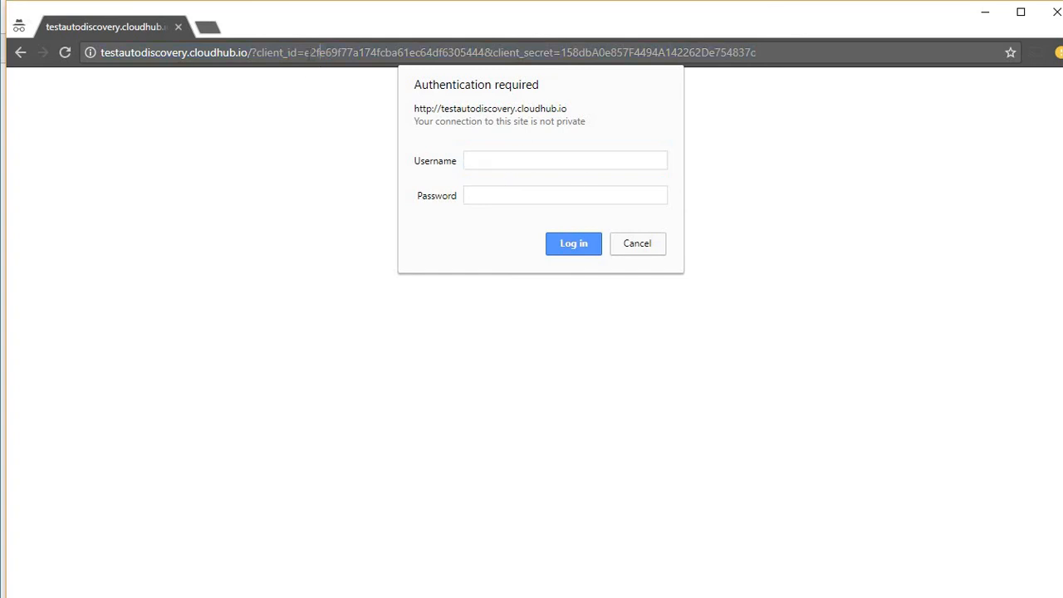
drag(304, 51, 466, 51)
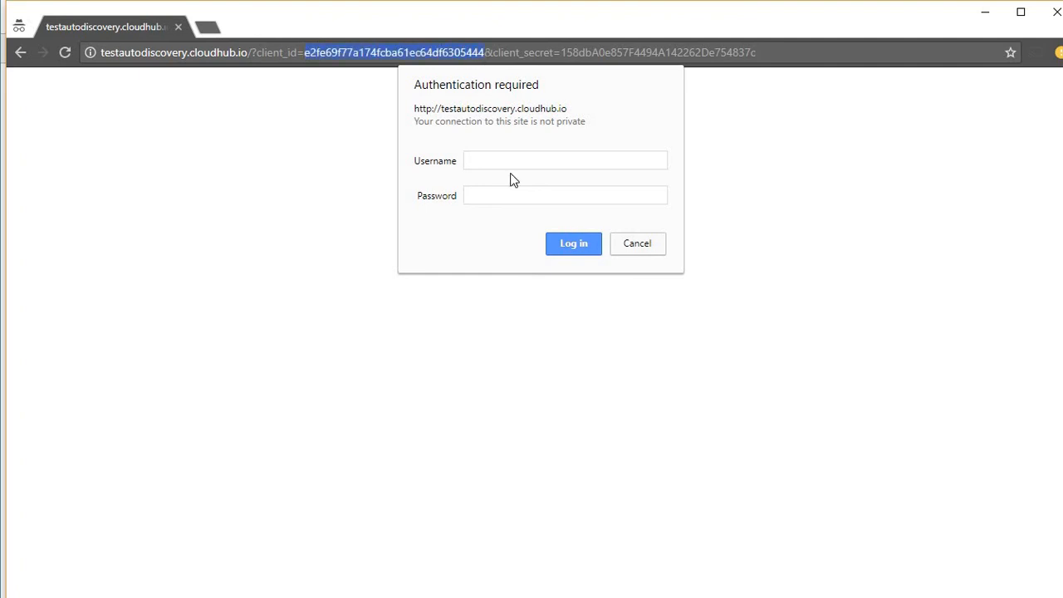
click(531, 159)
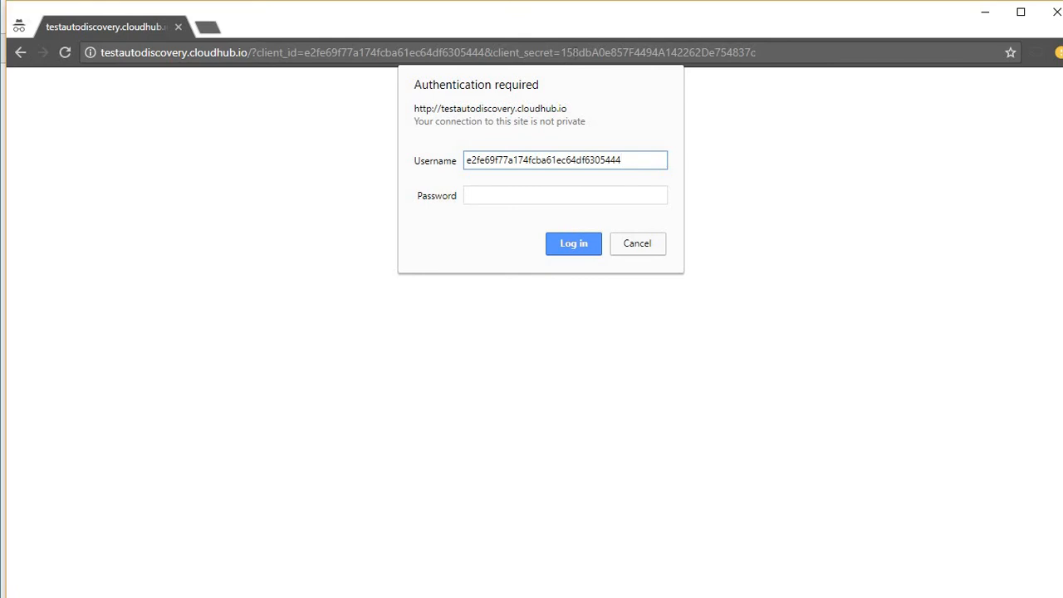
click(585, 56)
click(563, 52)
drag(561, 52, 752, 52)
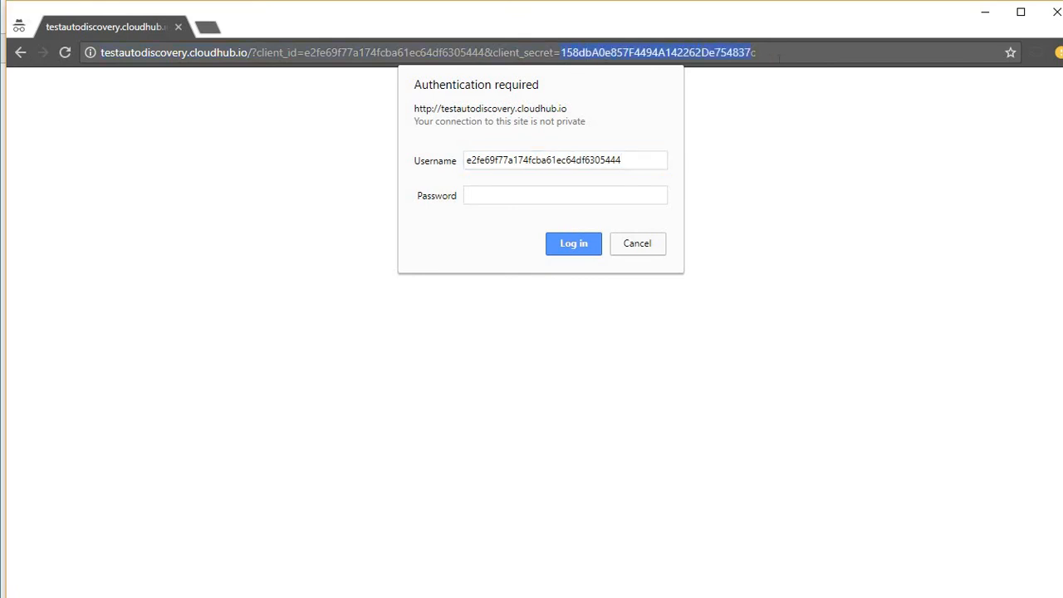
click(493, 197)
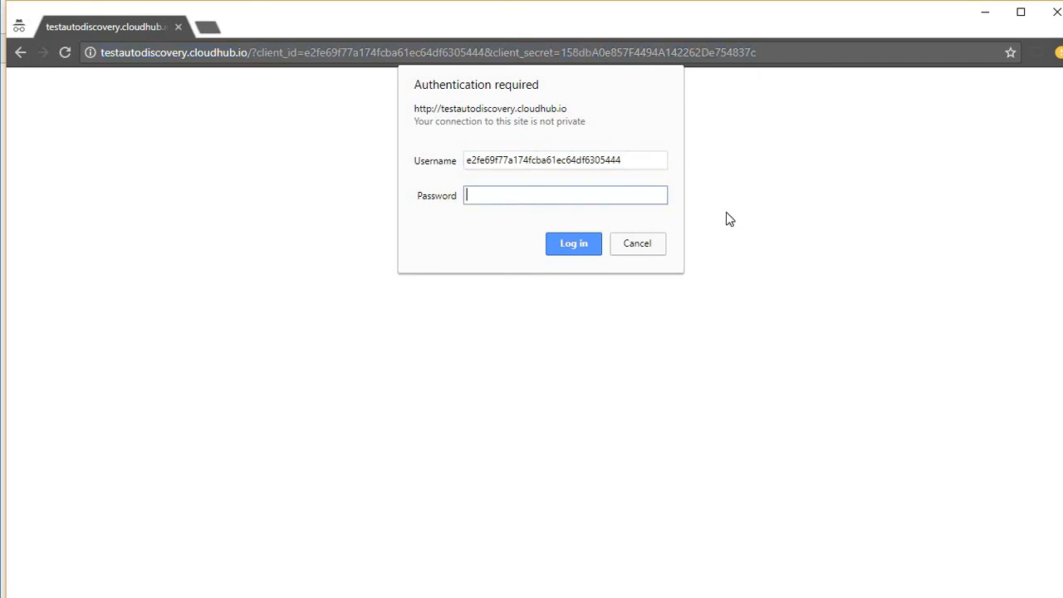
key(ctrl+v)
click(583, 245)
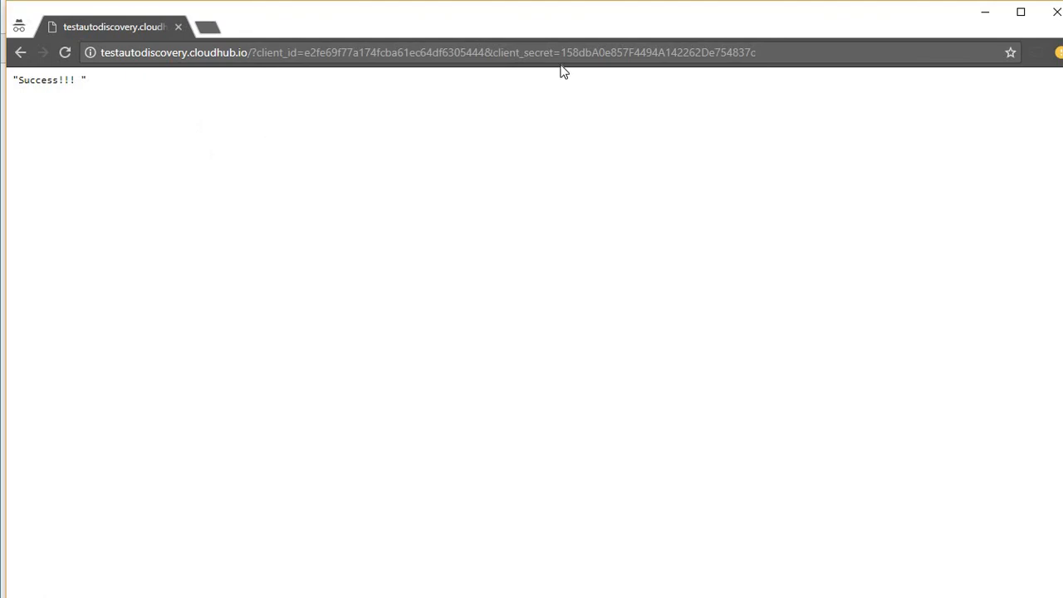
Append 'asdf' to the endpoint URL and reload; it still returns Success!!!
click(868, 53)
text(asdf)
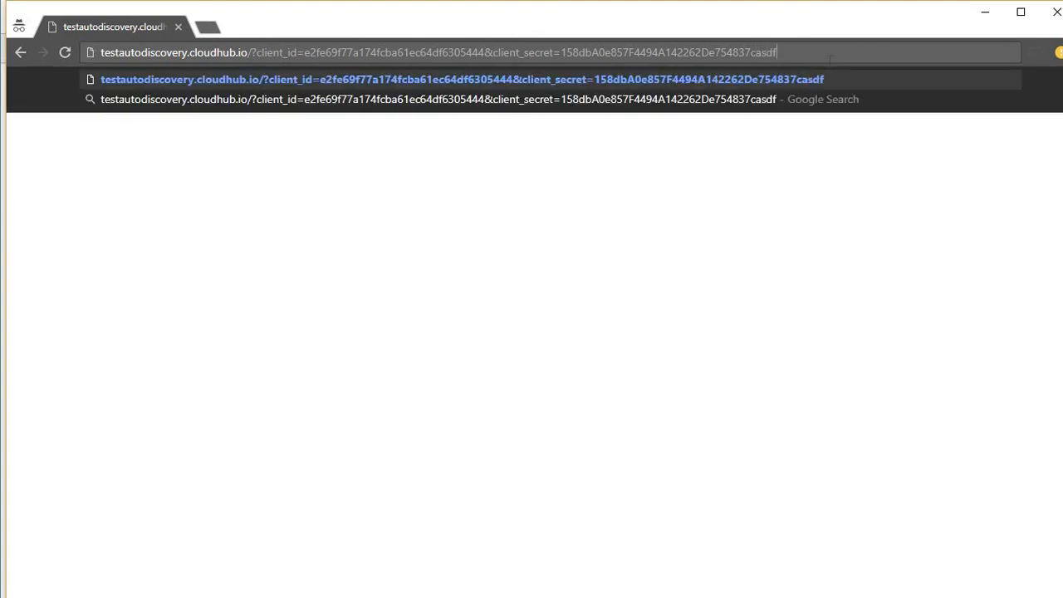
key(Return)
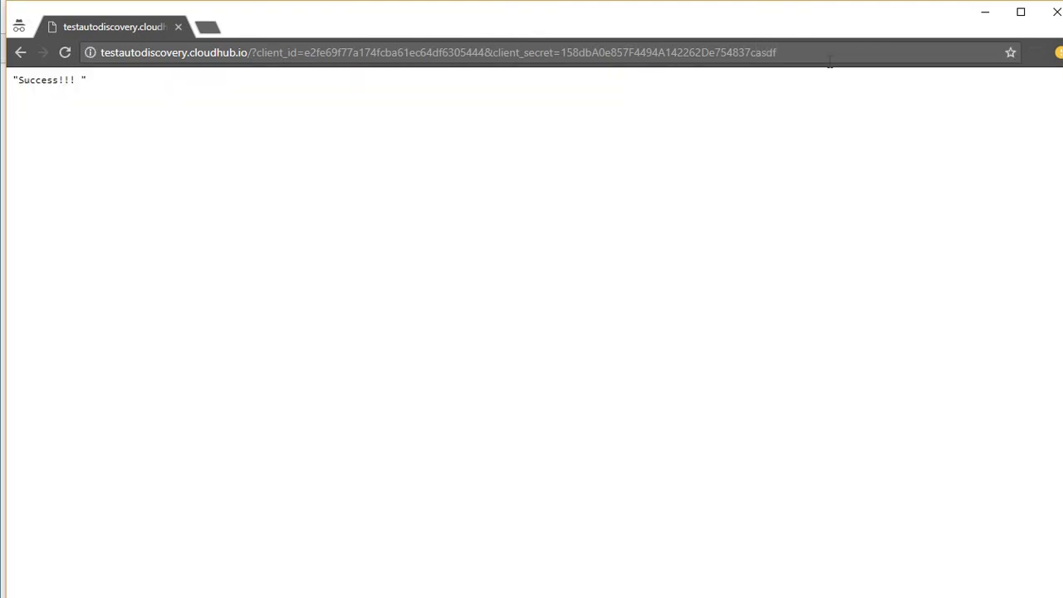